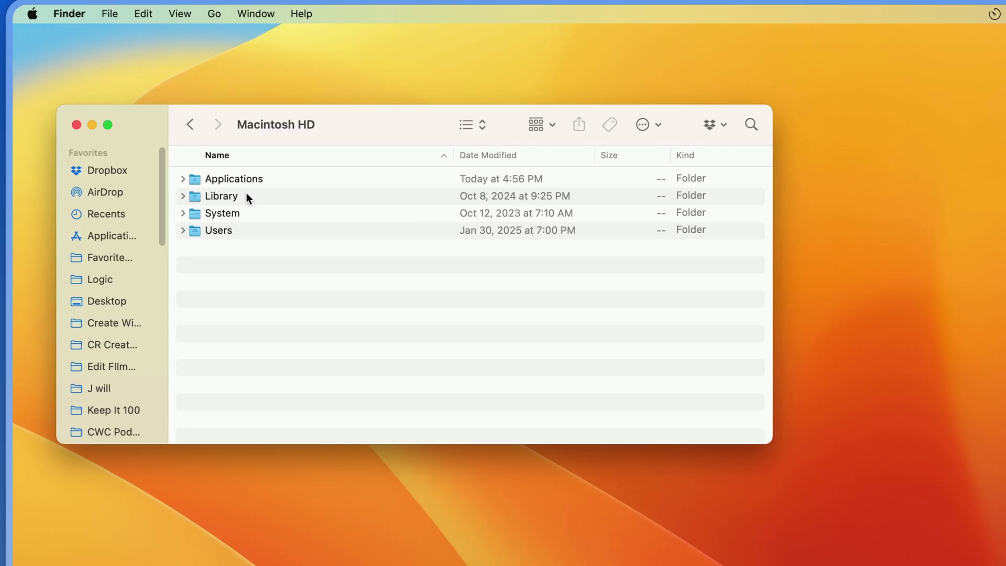
# Browse from Library through Application Support and Blackmagic Design to the Fusion folder.
pyautogui.doubleClick(246, 197)
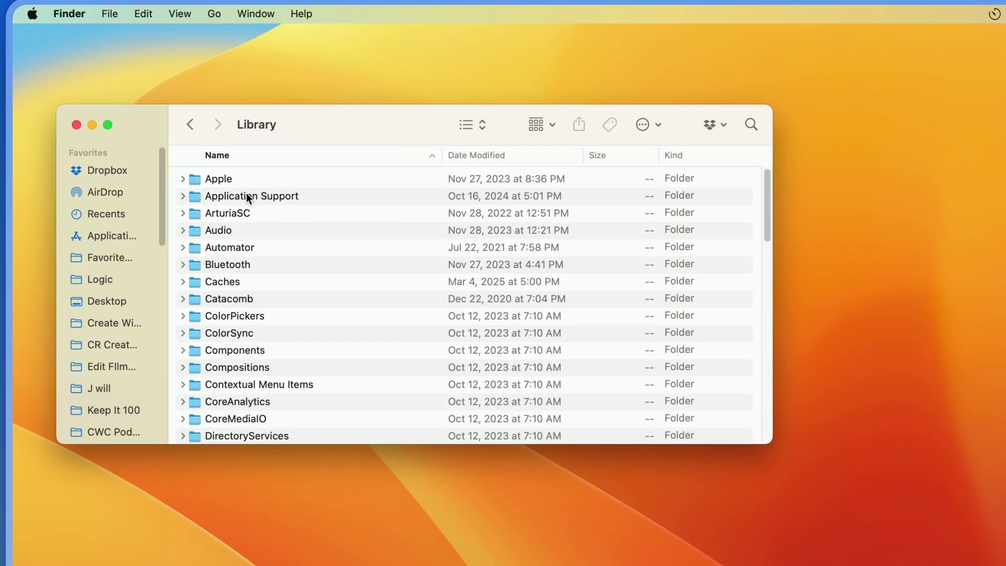
pyautogui.doubleClick(246, 197)
pyautogui.doubleClick(254, 265)
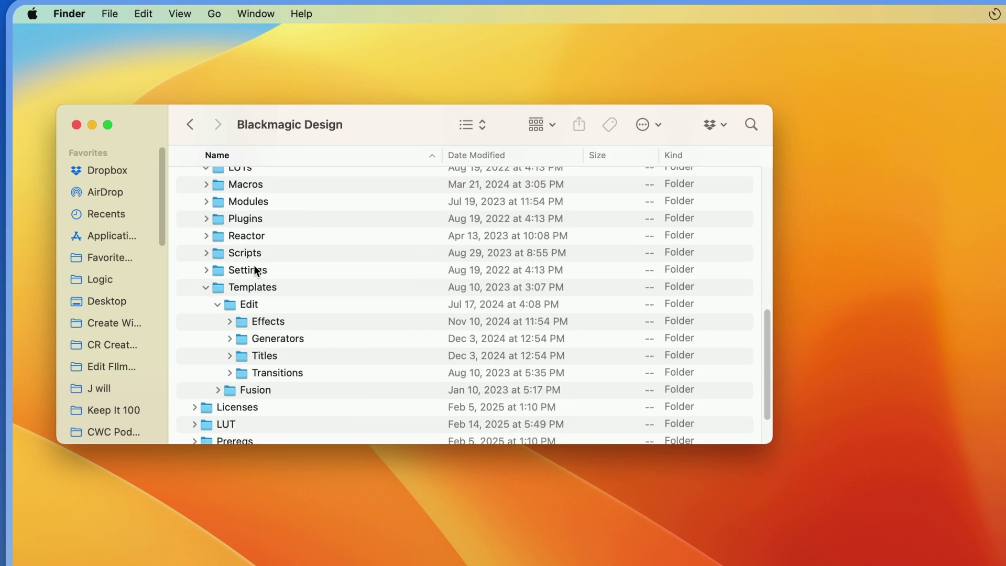
pyautogui.scroll(15, 254, 270)
pyautogui.scroll(-8, 253, 270)
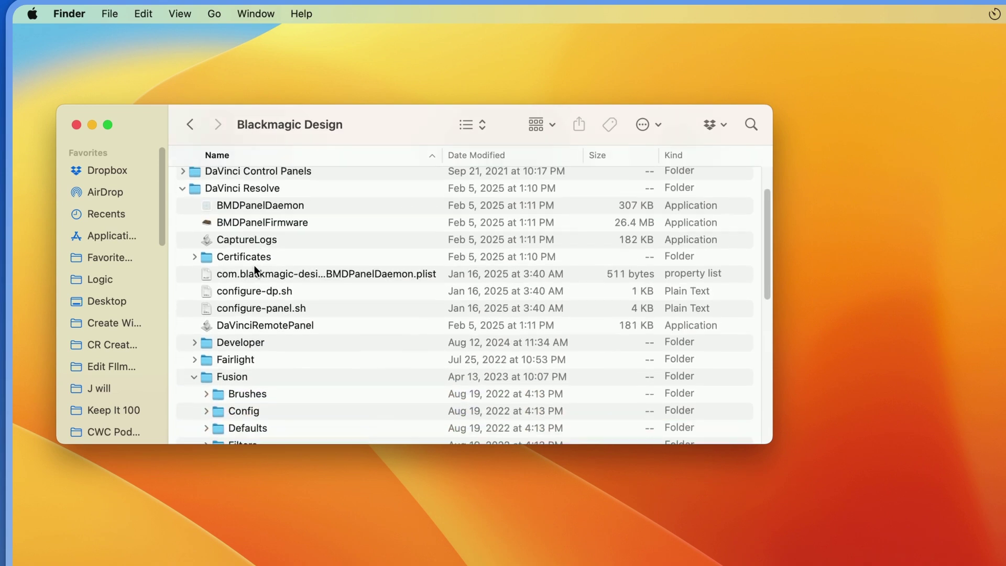
pyautogui.click(230, 225)
pyautogui.scroll(-5, 233, 262)
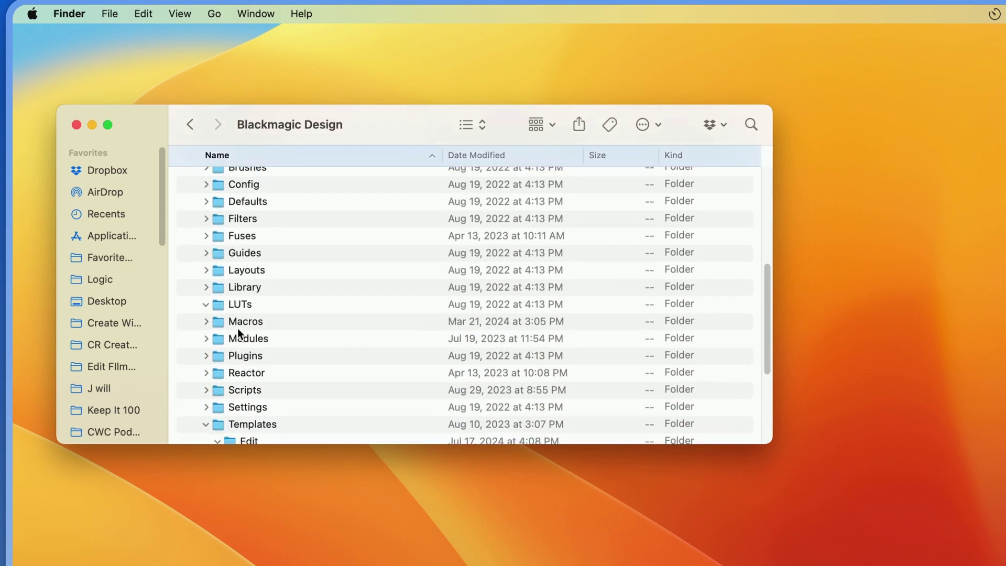
pyautogui.scroll(-5, 239, 329)
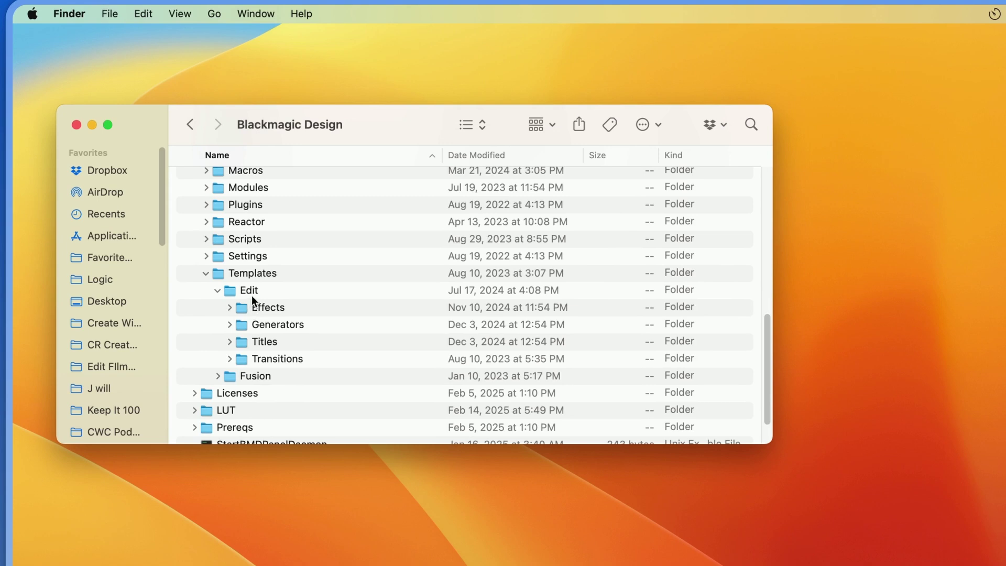
# Reveal Edit's Effects, Generators, Titles and Transitions subfolders, then the Fusion templates folder.
pyautogui.click(255, 292)
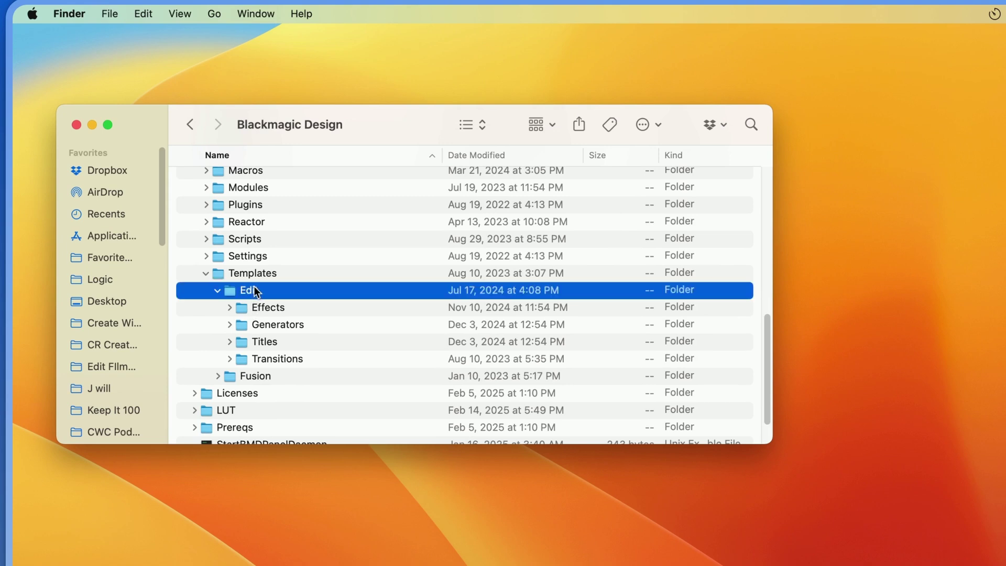
pyautogui.click(294, 312)
pyautogui.click(301, 324)
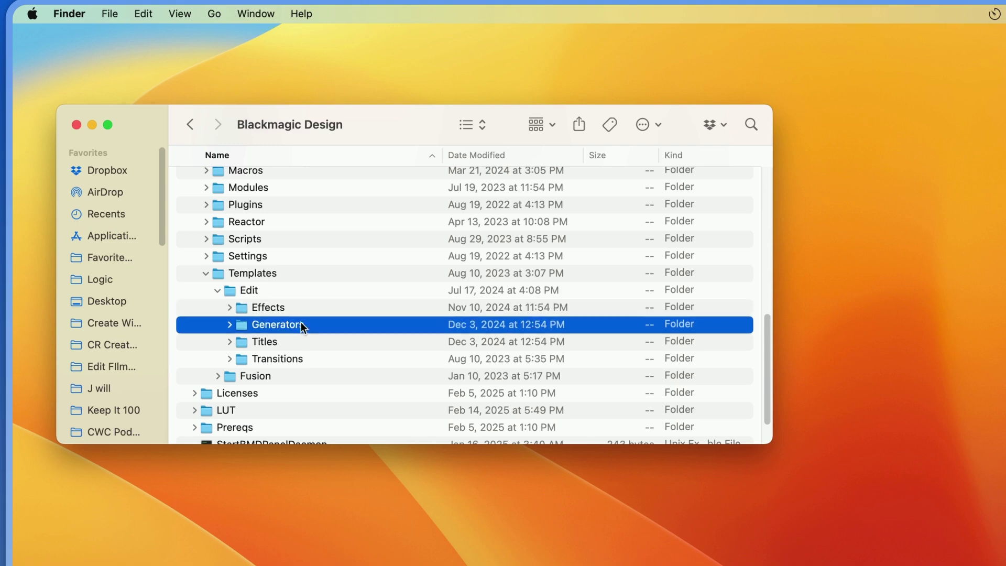
pyautogui.click(307, 342)
pyautogui.click(311, 360)
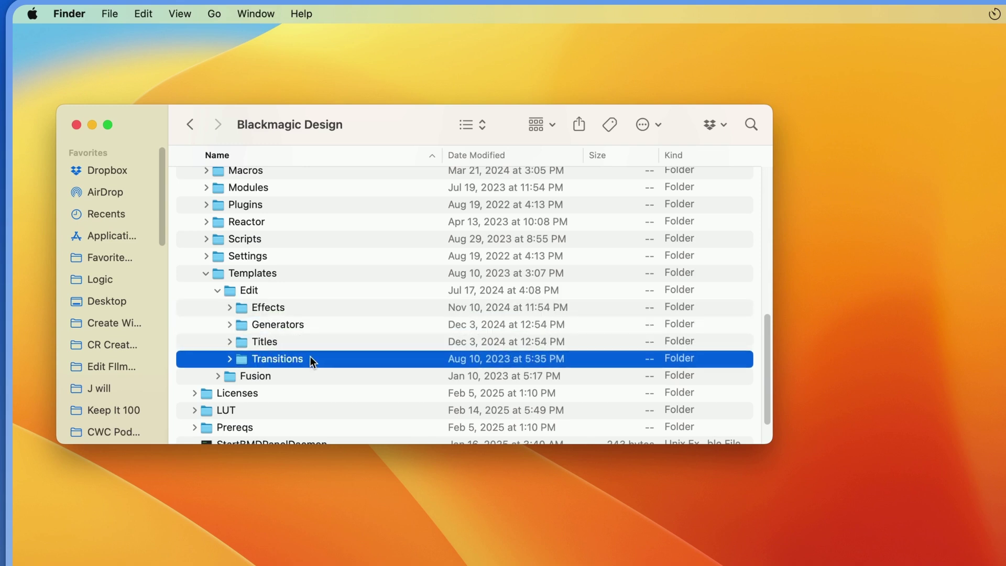
pyautogui.click(217, 377)
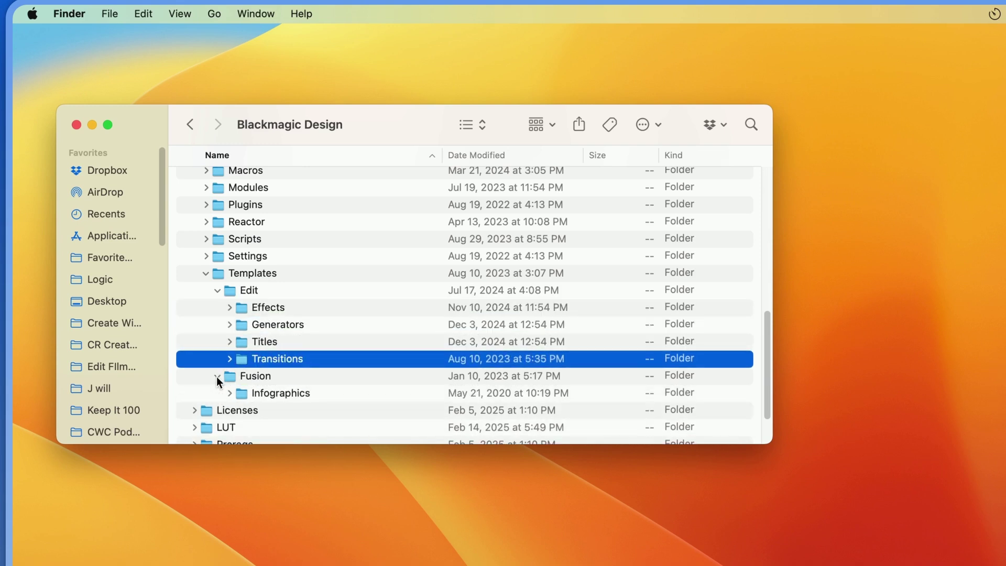
pyautogui.click(255, 378)
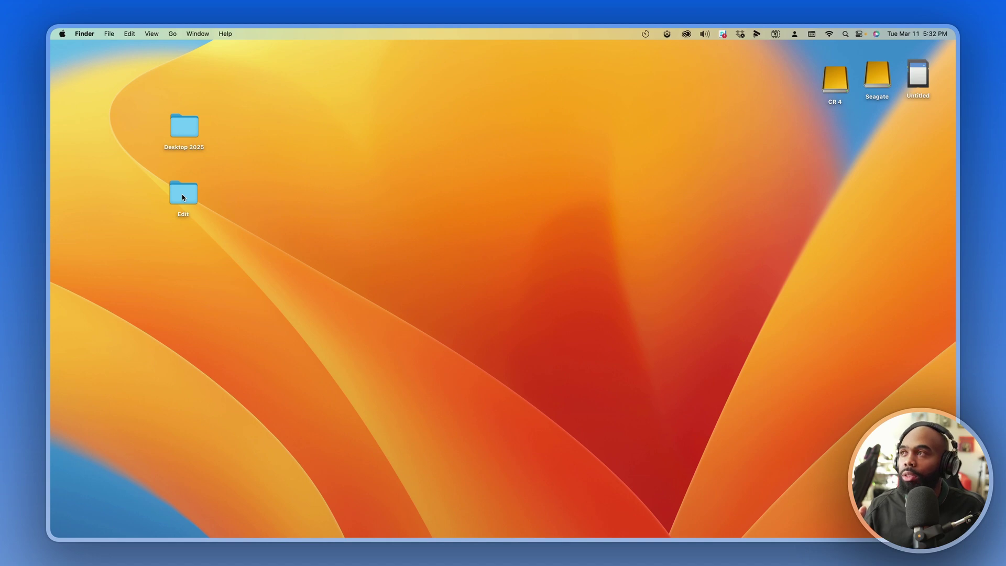
# Open the desktop Edit folder and position its window up and to the right.
pyautogui.doubleClick(183, 197)
pyautogui.moveTo(681, 138); pyautogui.dragTo(340, 228)
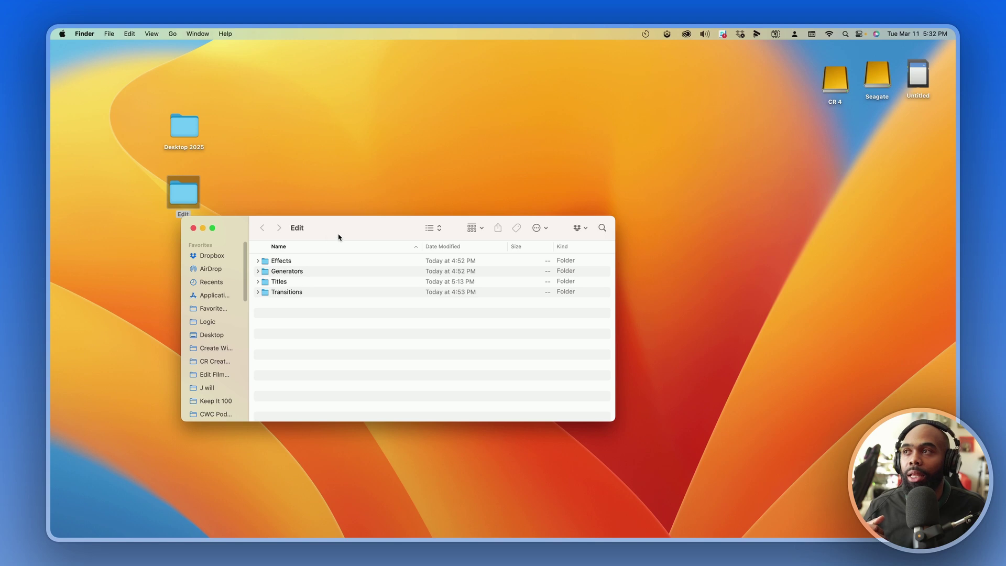
pyautogui.moveTo(396, 130); pyautogui.dragTo(483, 0)
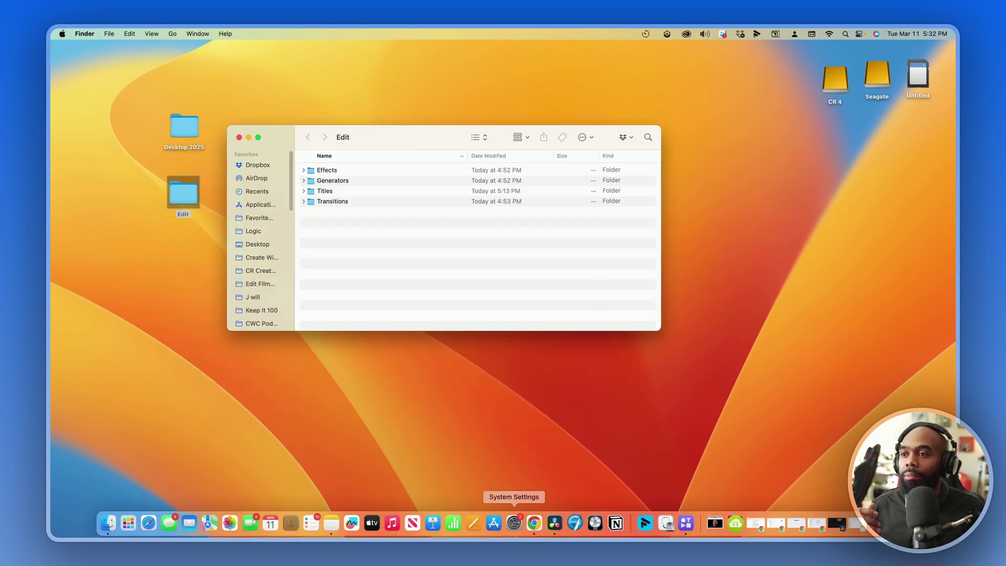
# Bring DaVinci Resolve forward, enlarge the viewer and stop playback at frame 77.
pyautogui.click(559, 527)
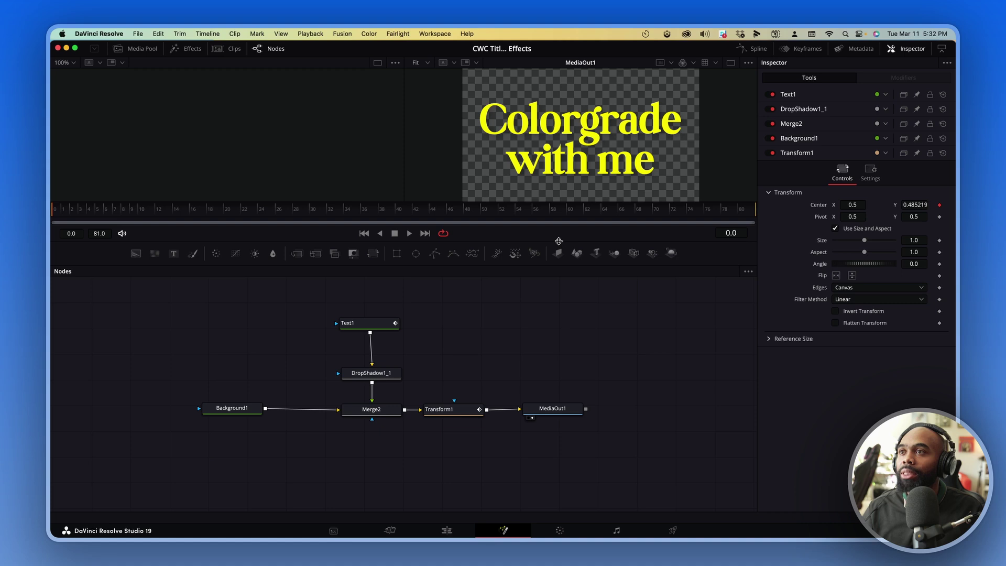
pyautogui.moveTo(559, 241); pyautogui.dragTo(571, 315)
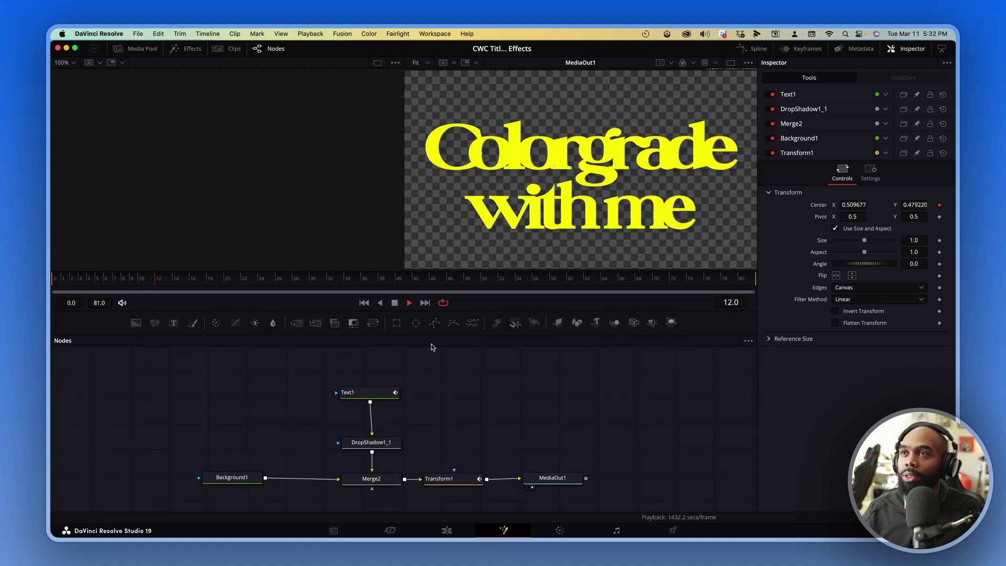
pyautogui.press('space')
# Marquee-select the Text1, DropShadow1_1, Background1 and Merge2 nodes.
pyautogui.moveTo(194, 370); pyautogui.dragTo(571, 511)
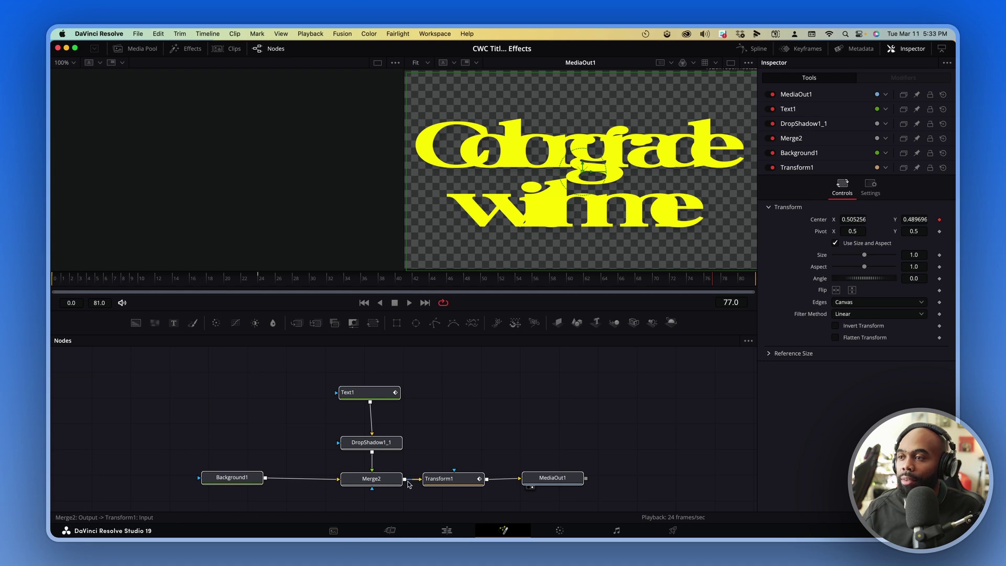
pyautogui.click(478, 439)
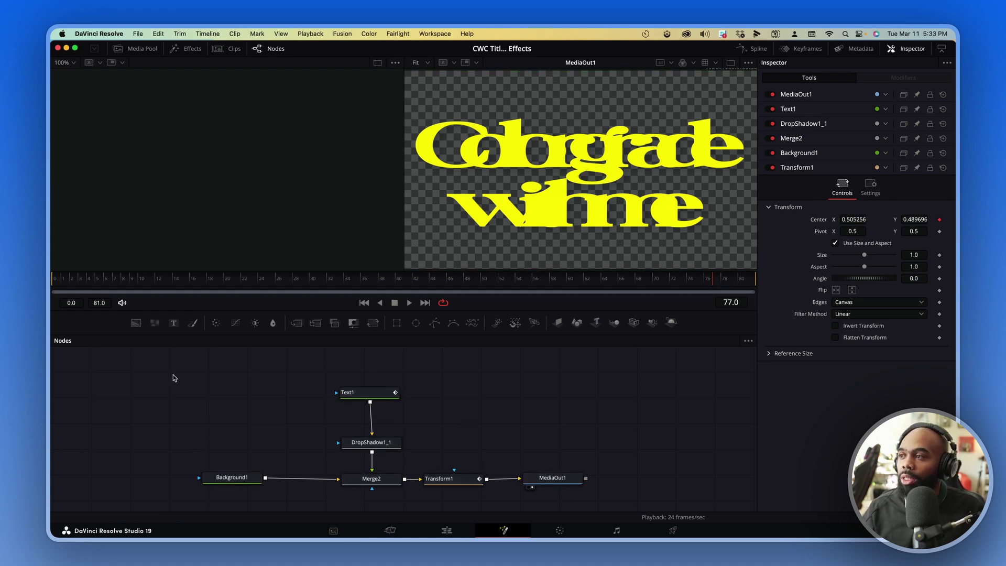
pyautogui.moveTo(173, 375); pyautogui.dragTo(453, 498)
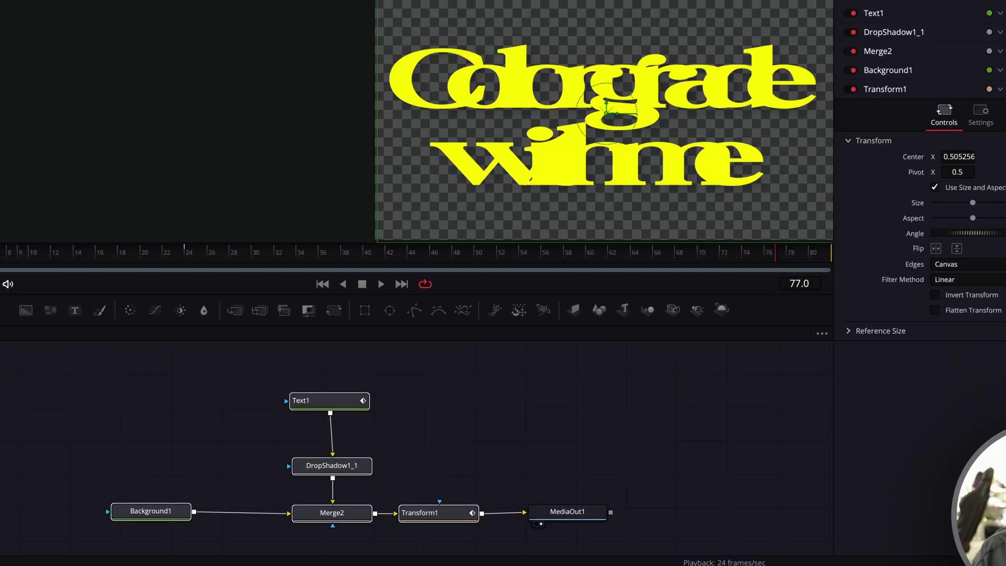
# Create a macro from Transform1's Macro menu and review the Macro Editor's parameter list.
pyautogui.rightClick(438, 515)
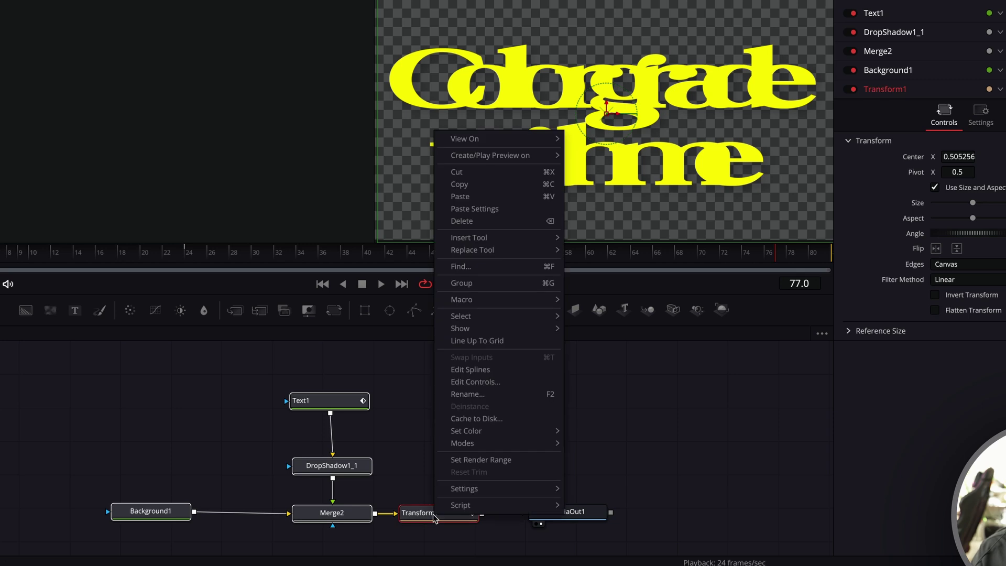
pyautogui.moveTo(513, 305)
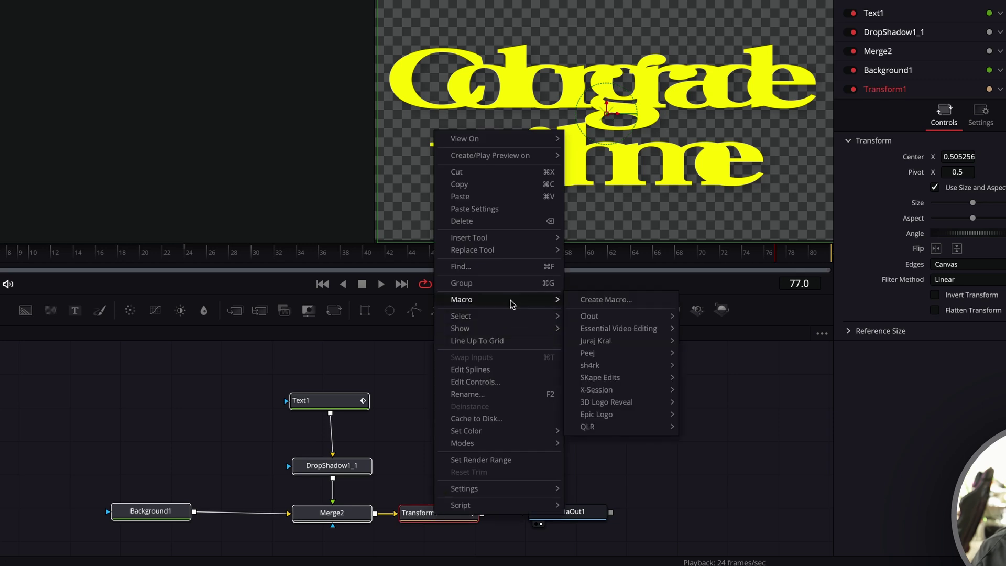
pyautogui.click(594, 305)
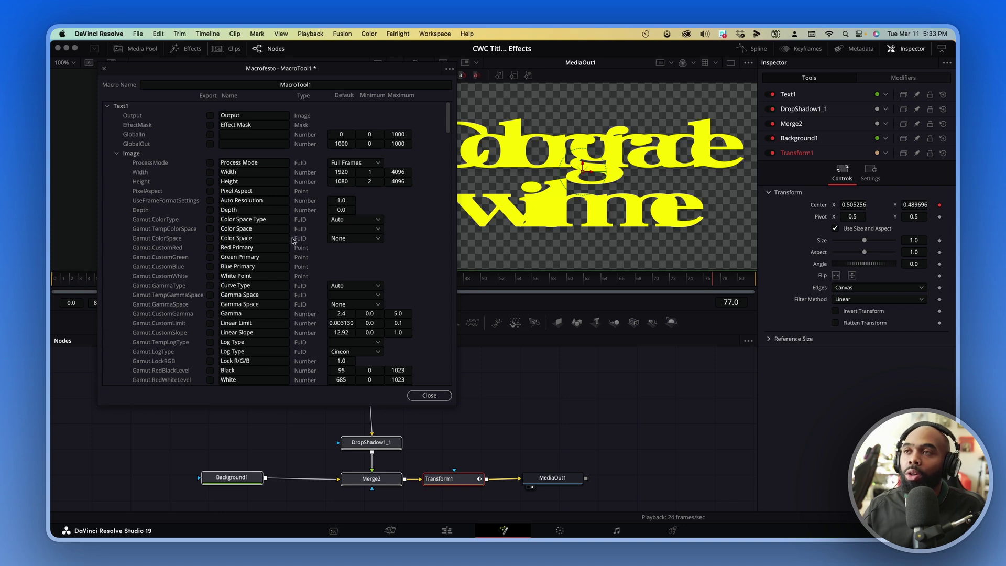
pyautogui.scroll(-20, 256, 219)
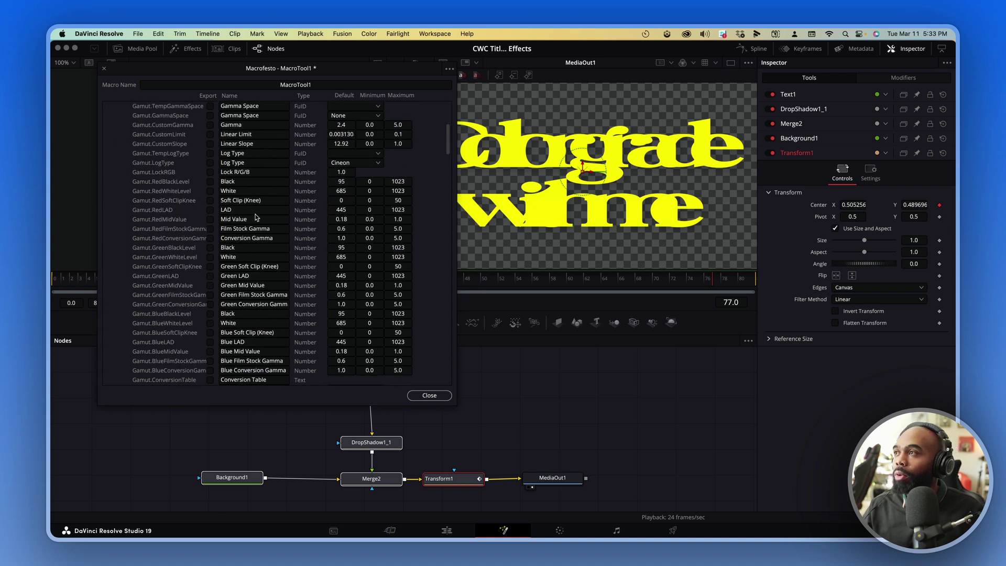
pyautogui.scroll(-5, 256, 216)
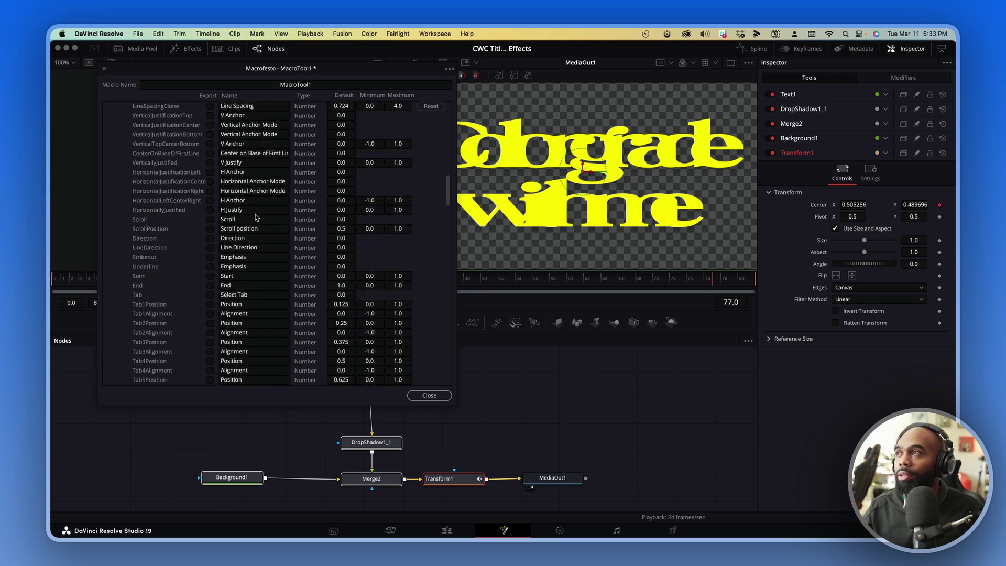
pyautogui.scroll(20, 256, 216)
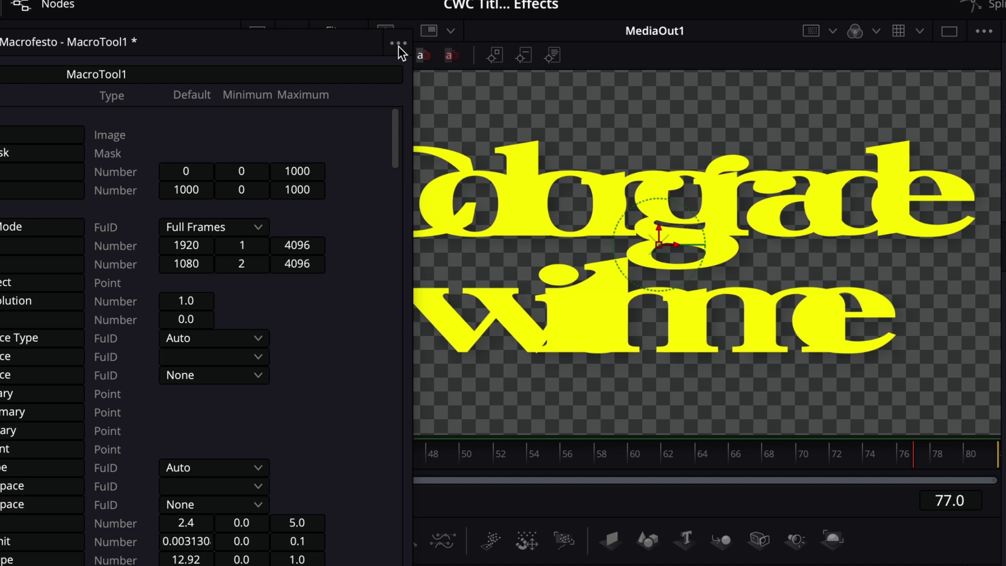
# Save the macro as 'CWC Title' in the Desktop > Edit > Titles folder.
pyautogui.click(398, 44)
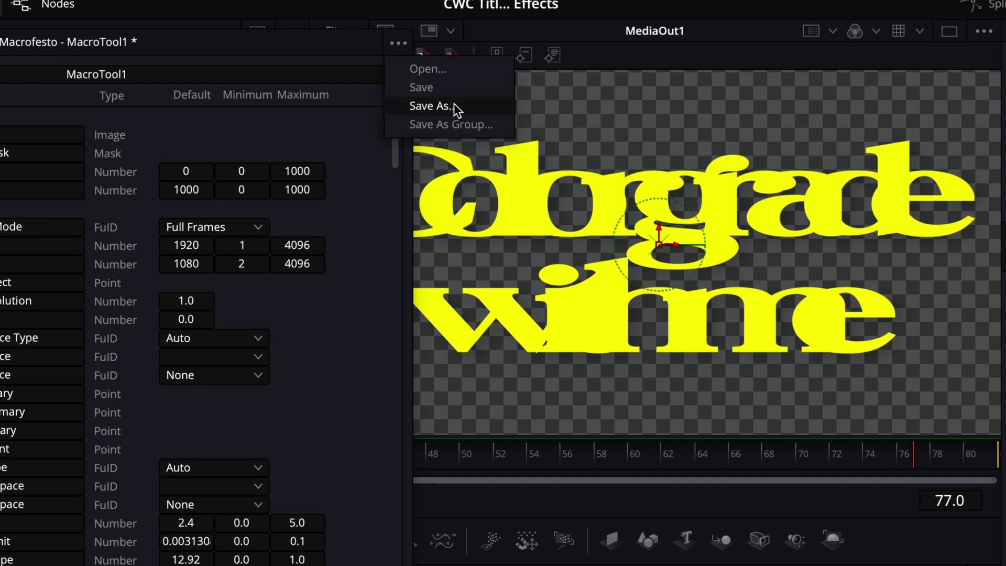
pyautogui.click(454, 105)
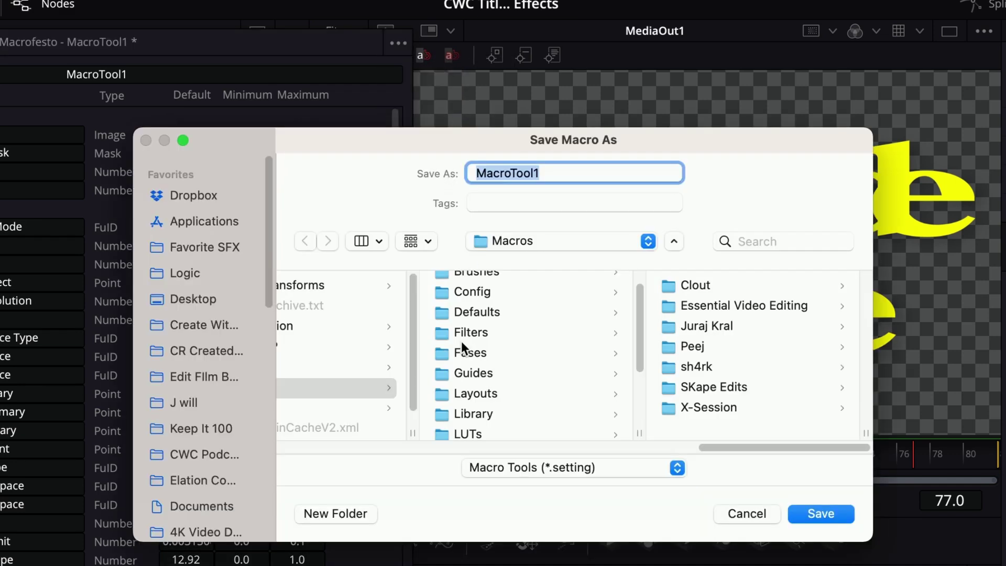
pyautogui.click(224, 301)
pyautogui.click(342, 313)
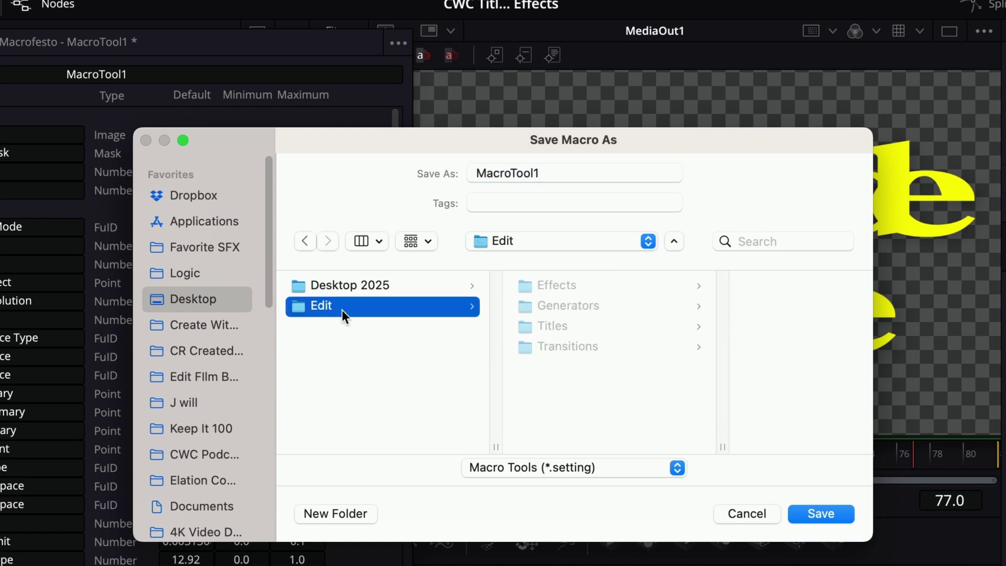
pyautogui.click(574, 327)
pyautogui.doubleClick(493, 172)
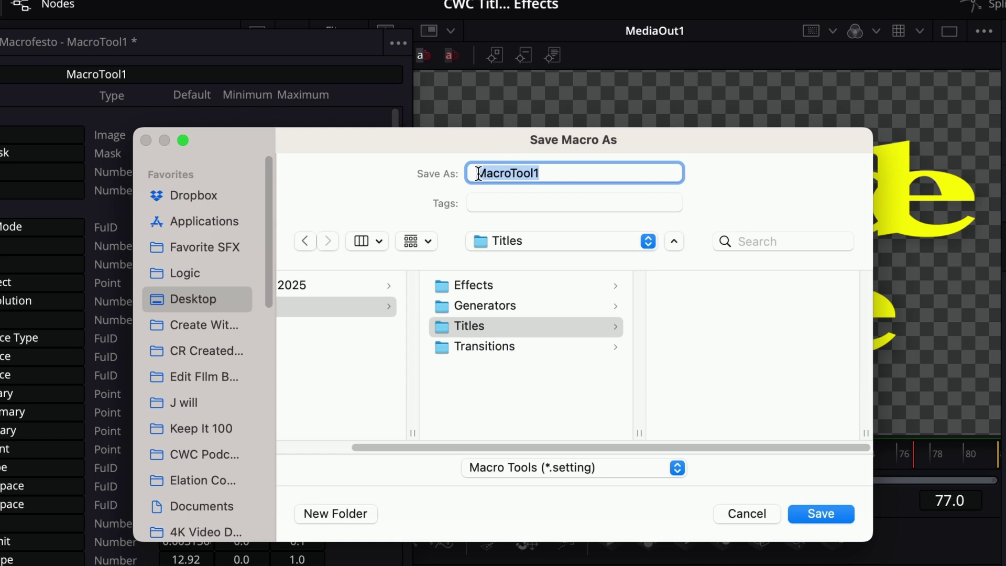
pyautogui.write('CWC')
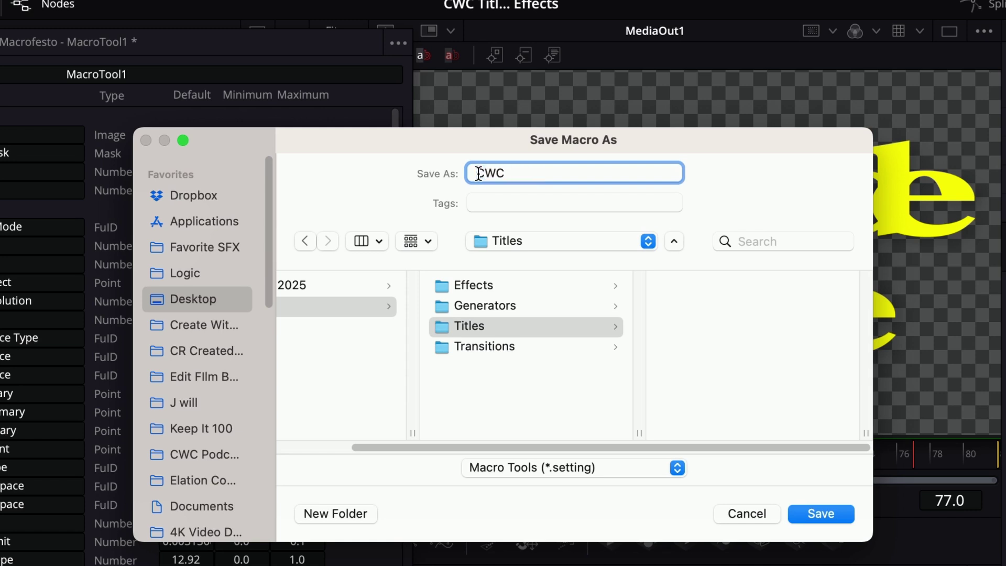
pyautogui.write(' Title')
pyautogui.click(814, 514)
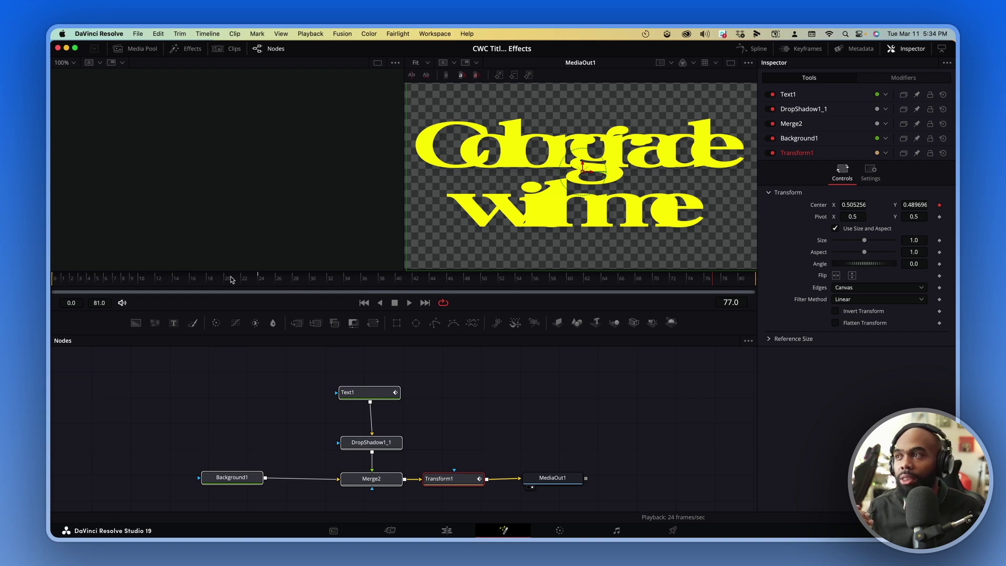
pyautogui.click(133, 280)
pyautogui.moveTo(133, 280); pyautogui.dragTo(88, 280)
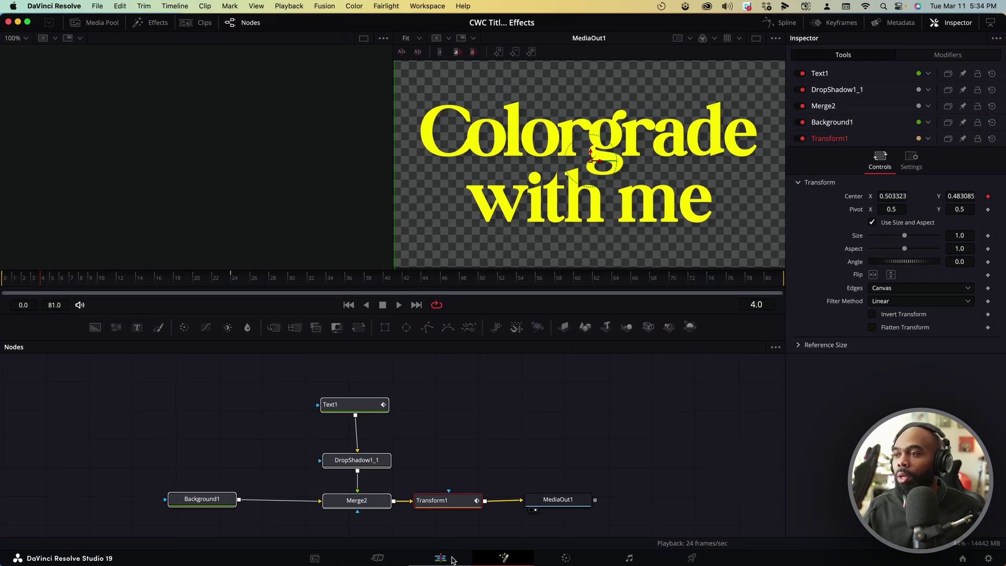
pyautogui.click(450, 559)
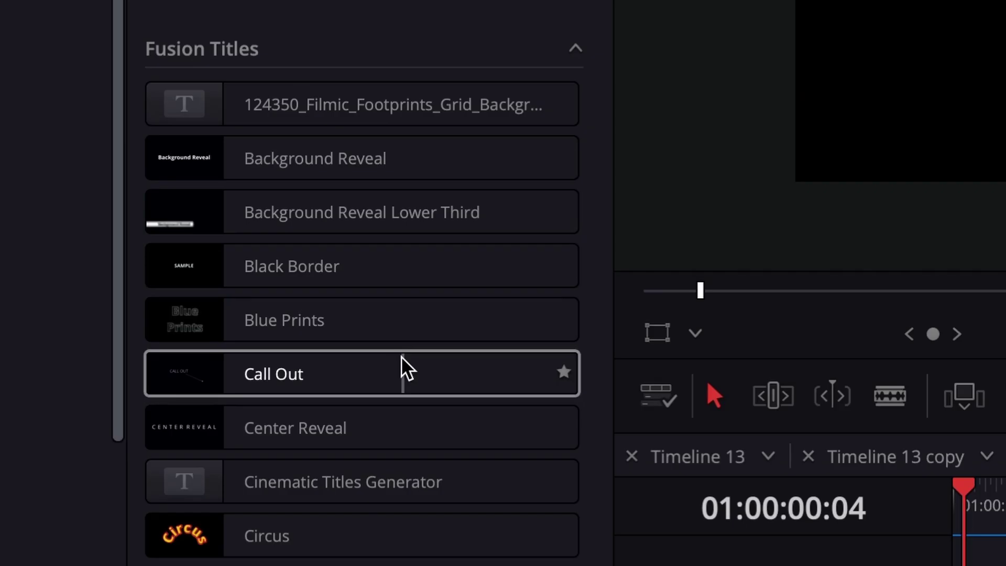
pyautogui.scroll(-5, 277, 313)
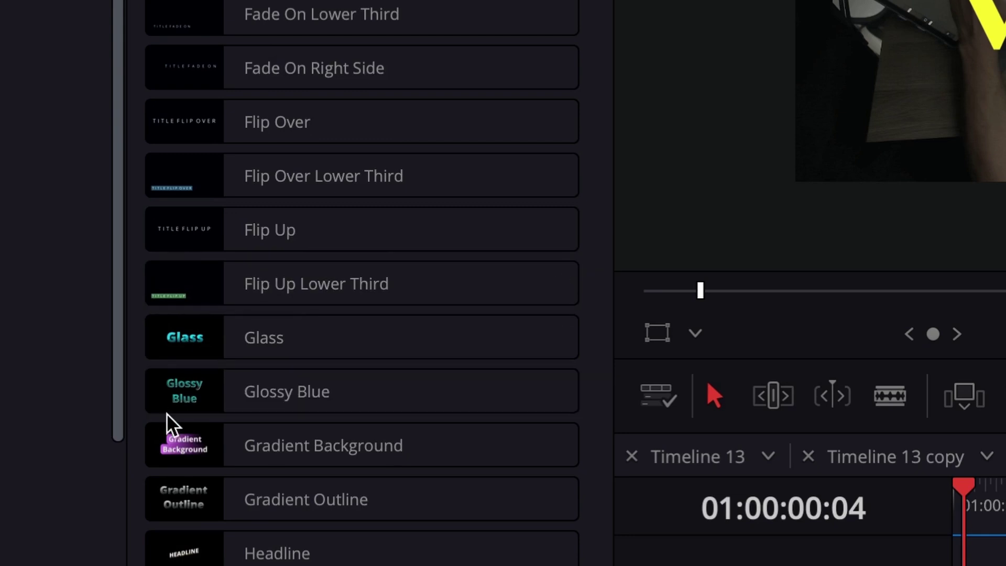
pyautogui.scroll(-6, 166, 418)
pyautogui.scroll(1, 166, 418)
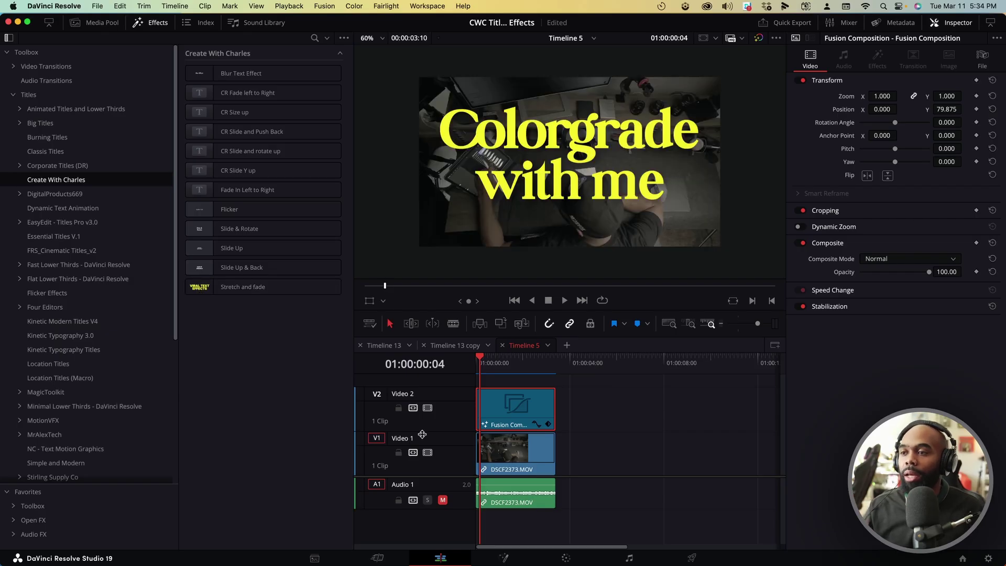
# On the Fusion page, move the title to frame 11 and bring up the viewer's options.
pyautogui.click(504, 557)
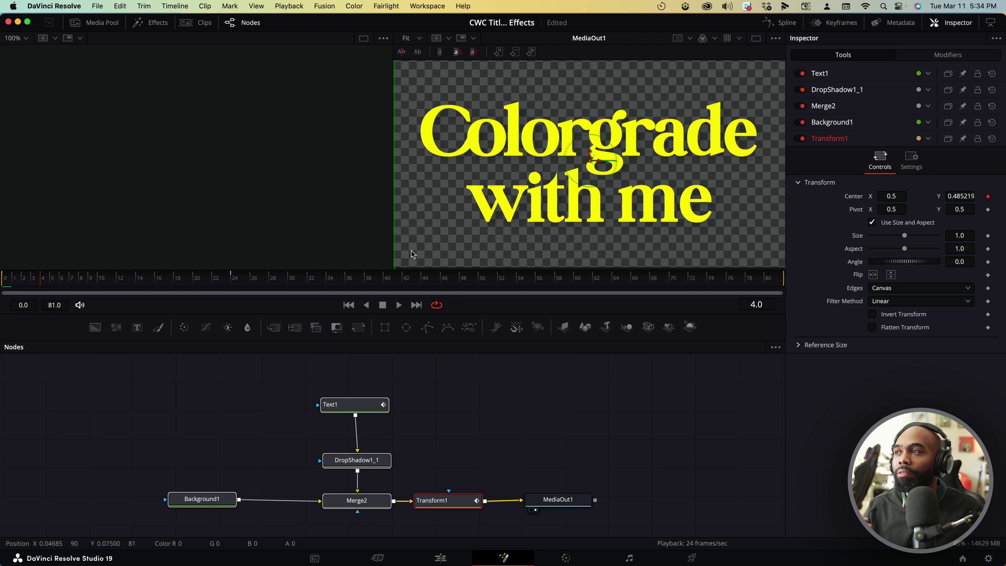
pyautogui.click(72, 282)
pyautogui.moveTo(74, 299); pyautogui.dragTo(116, 292)
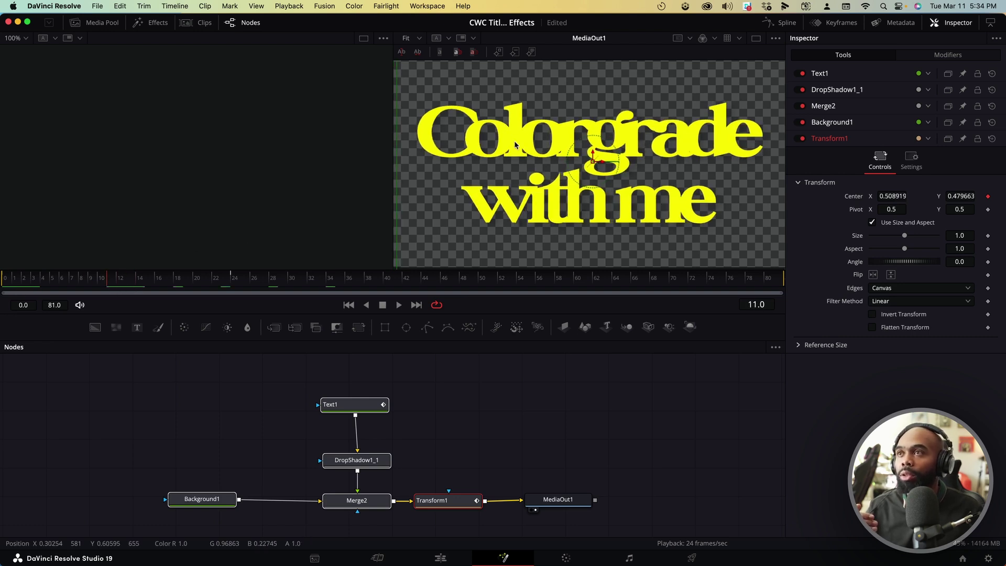
pyautogui.rightClick(515, 142)
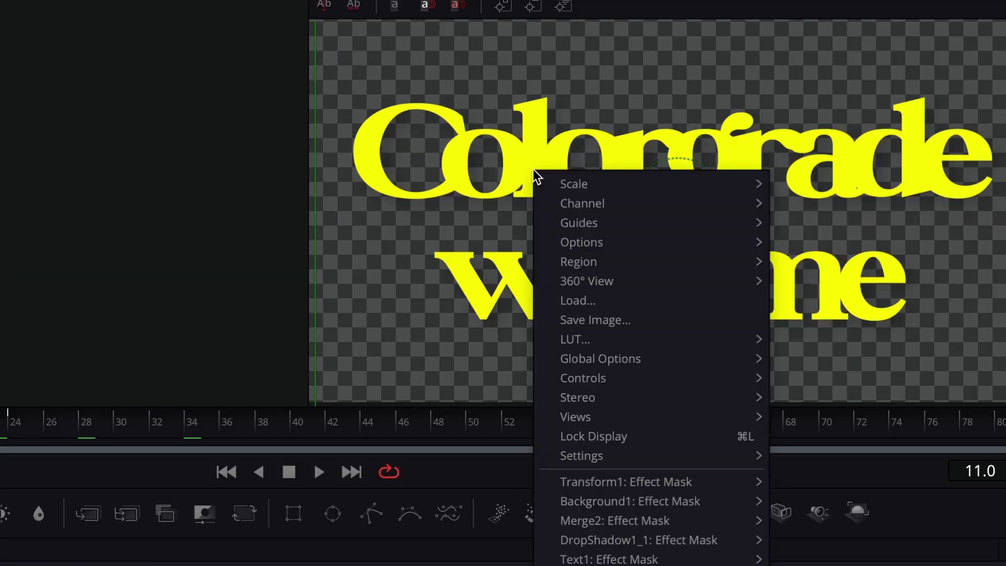
# Save the viewer frame as a PNG file named 'CWC Title' on the Desktop.
pyautogui.click(645, 324)
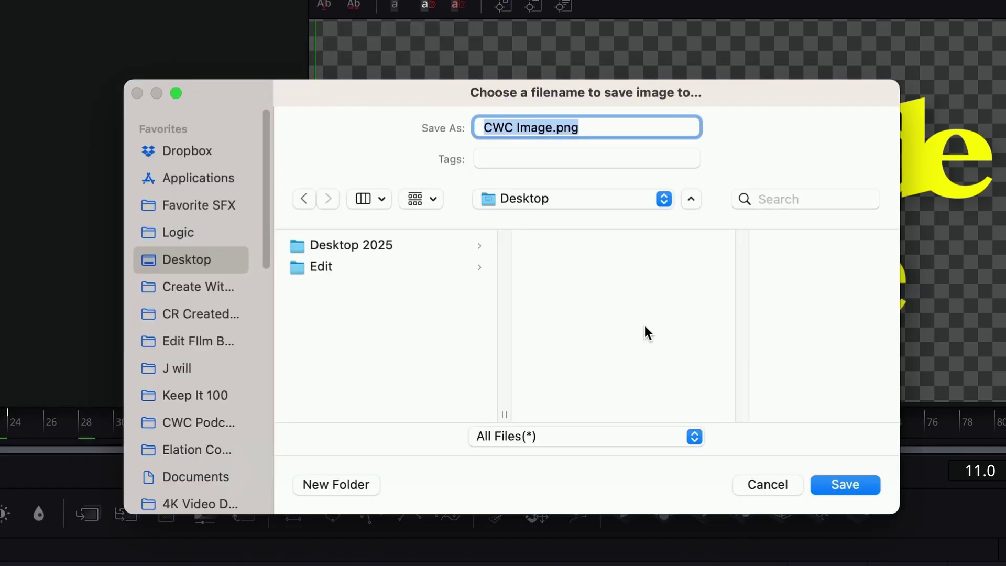
pyautogui.click(695, 437)
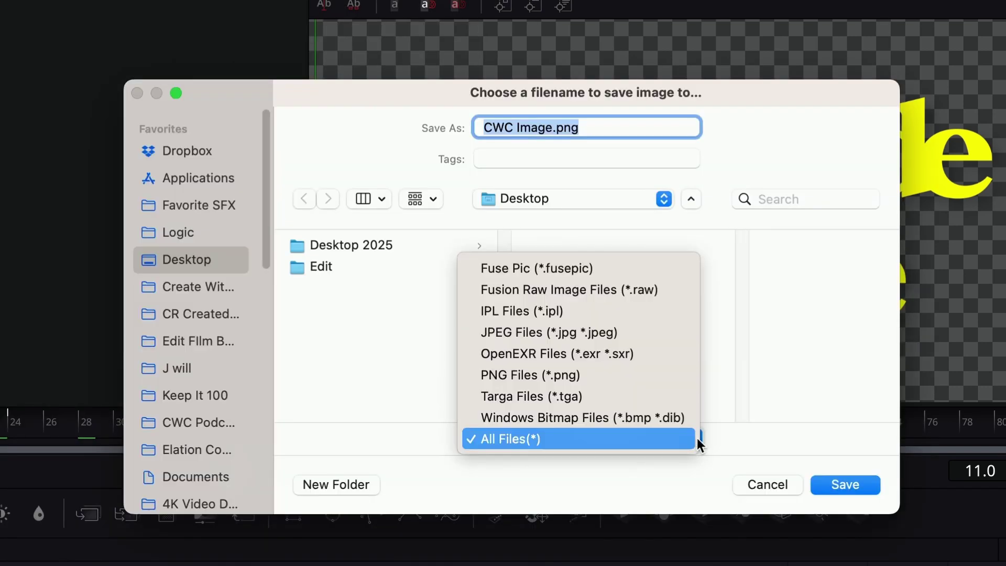
pyautogui.click(571, 379)
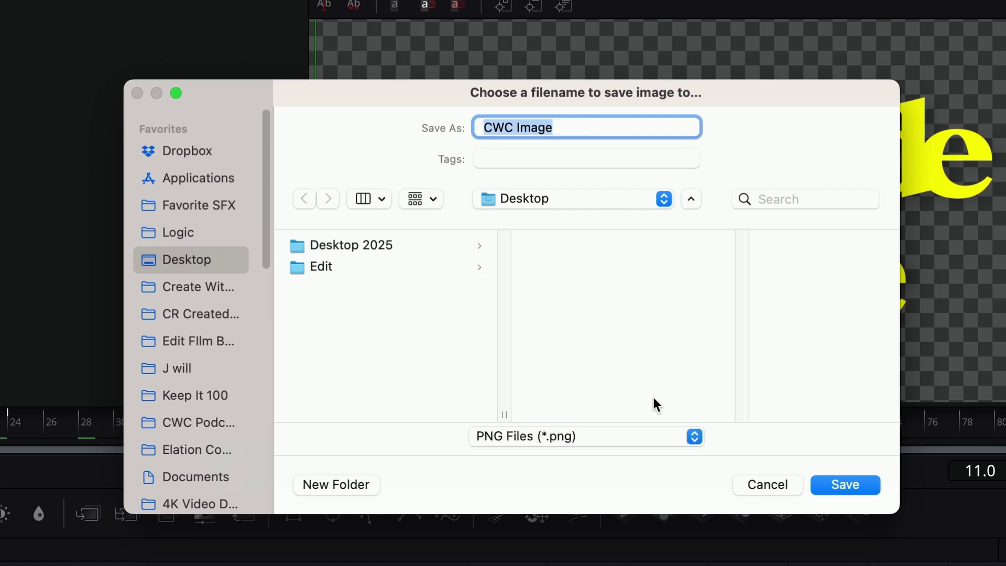
pyautogui.click(575, 138)
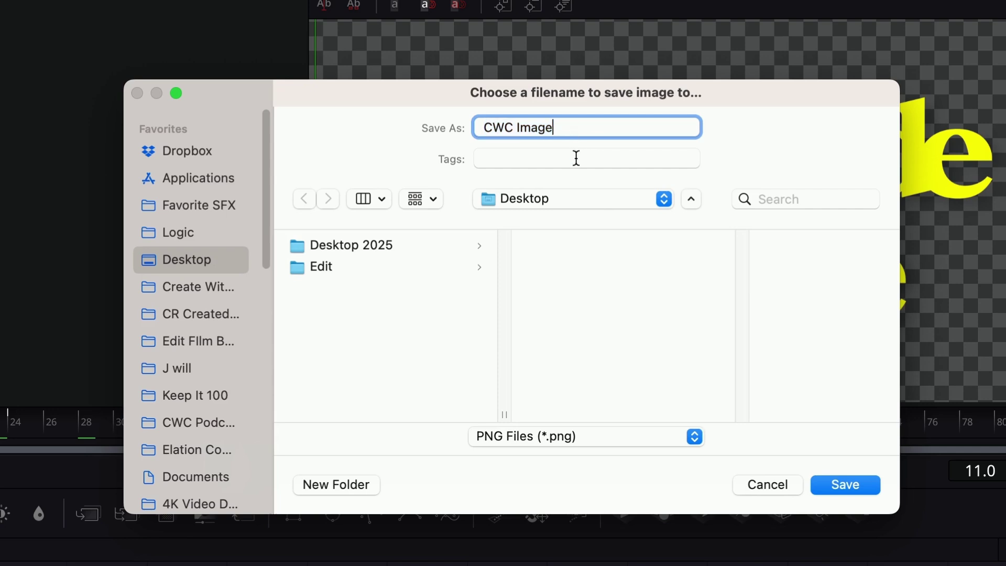
pyautogui.press('BackSpace')
pyautogui.press('BackSpace')
pyautogui.press('BackSpace')
pyautogui.press('BackSpace')
pyautogui.press('BackSpace')
pyautogui.write('Title')
pyautogui.press('Return')
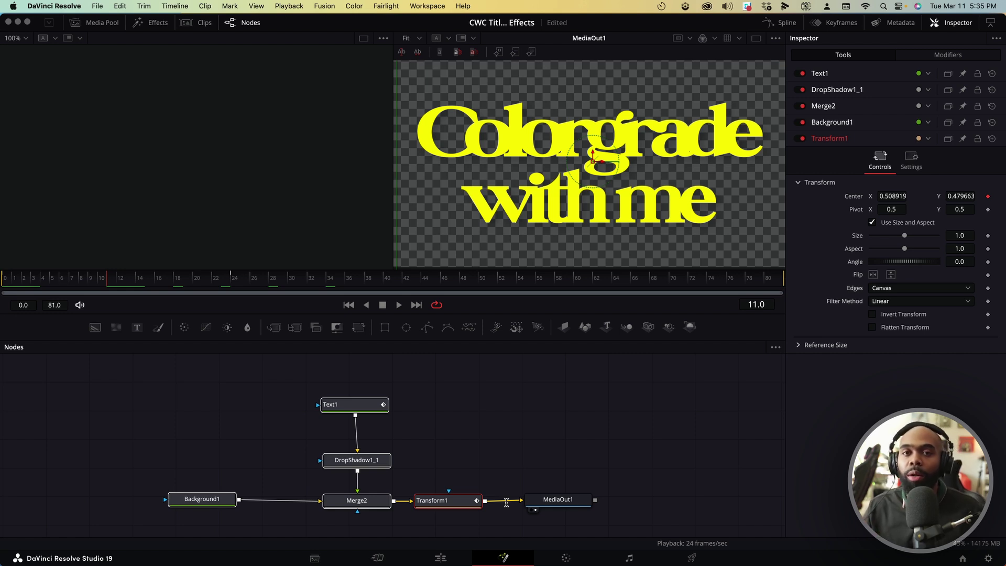
# In iLoveIMG's resize tool, load CWC Title.png from the Desktop.
pyautogui.rightClick(548, 550)
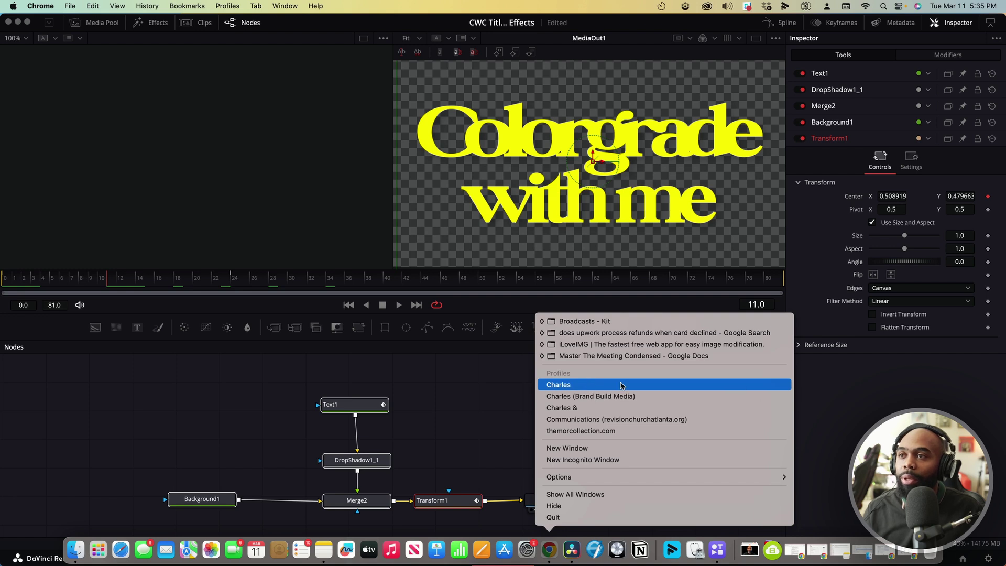
pyautogui.click(622, 344)
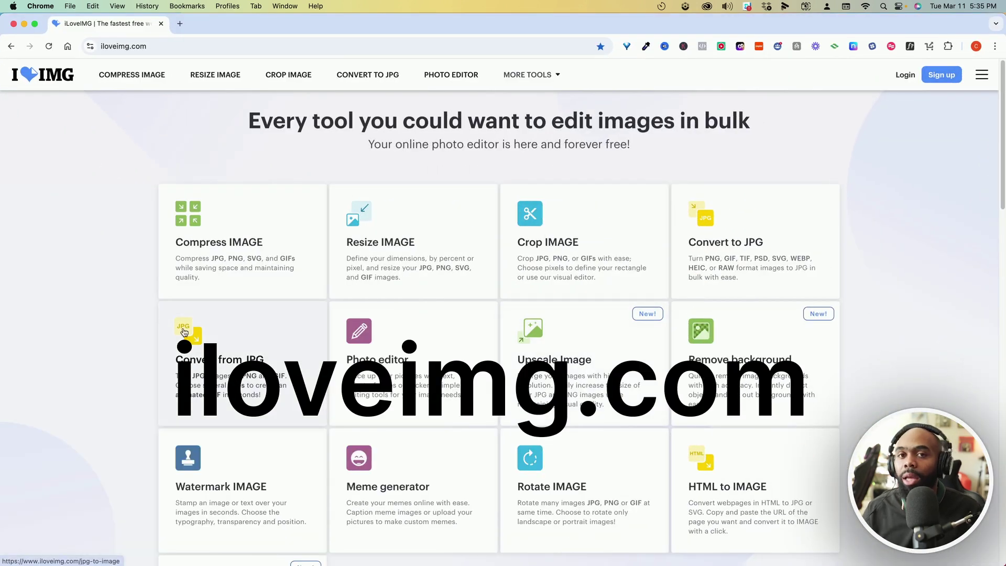
pyautogui.click(388, 280)
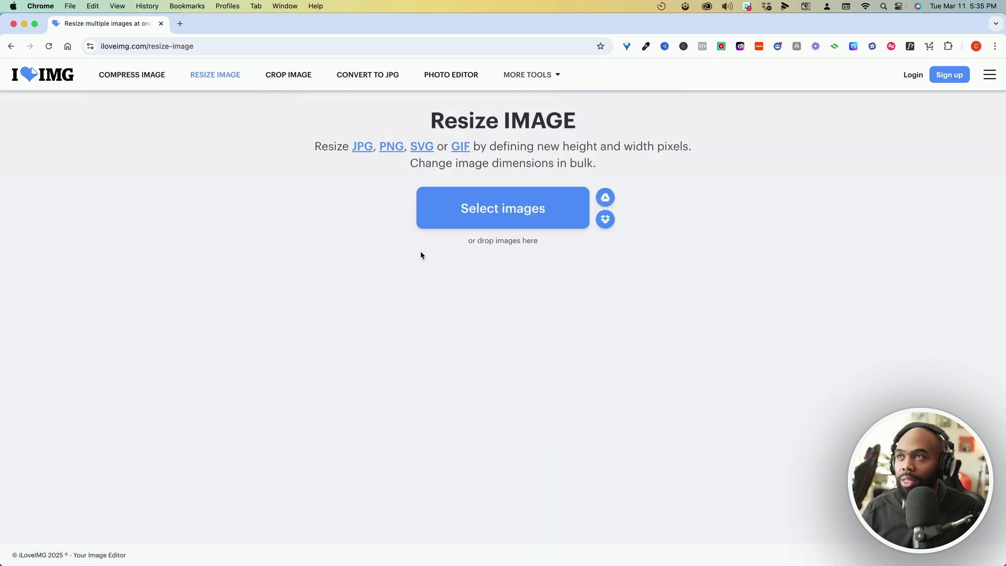
pyautogui.click(507, 218)
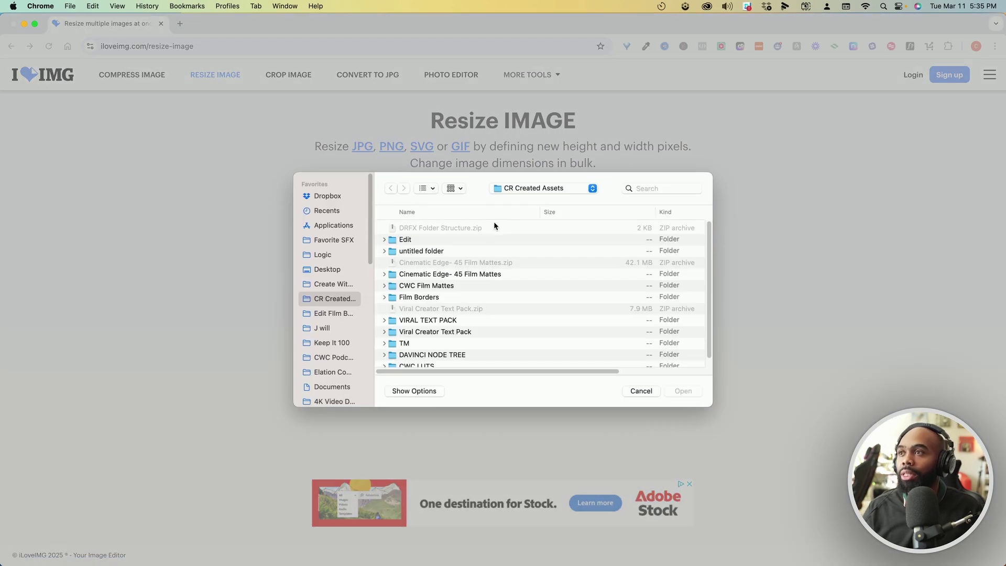
pyautogui.click(345, 265)
pyautogui.click(423, 228)
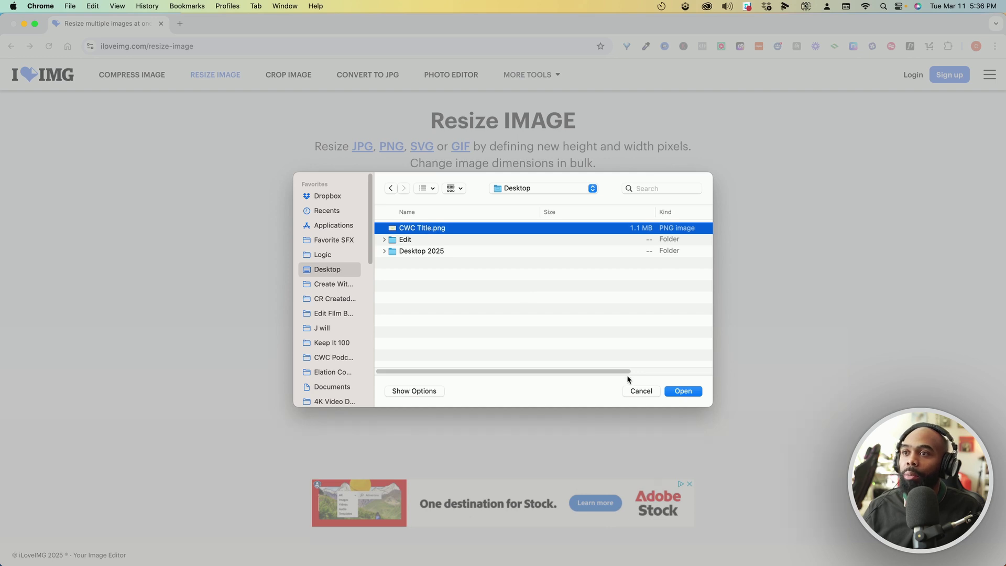
pyautogui.click(682, 391)
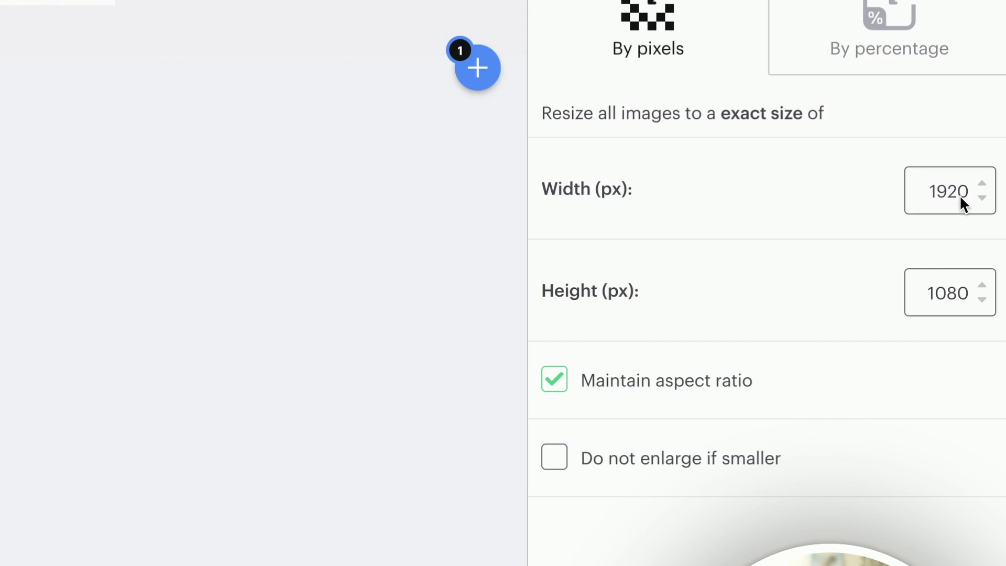
# Resize the image to 104 × 58 pixels with proportions unlocked.
pyautogui.click(948, 189)
pyautogui.doubleClick(948, 190)
pyautogui.write('104')
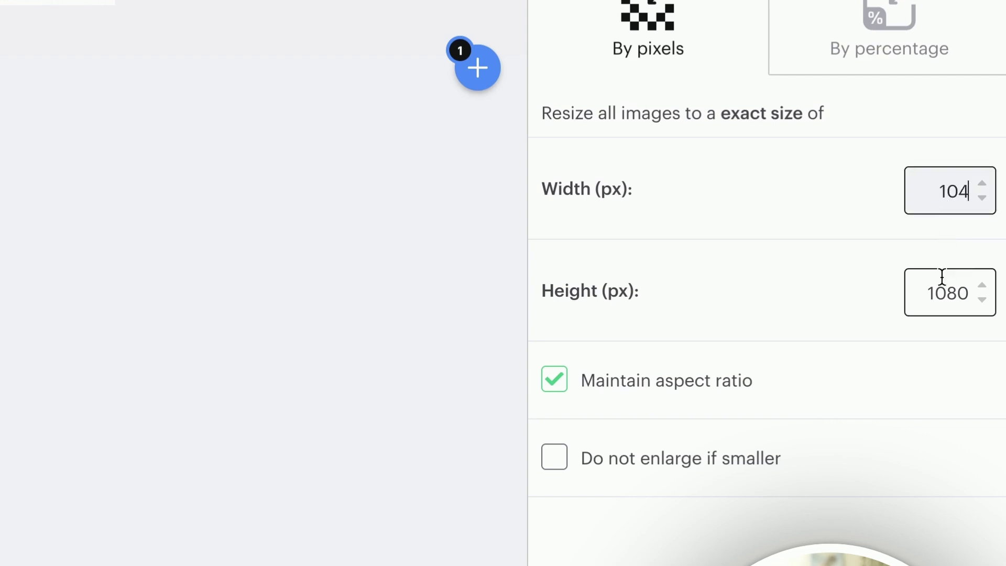
pyautogui.doubleClick(944, 283)
pyautogui.write('59')
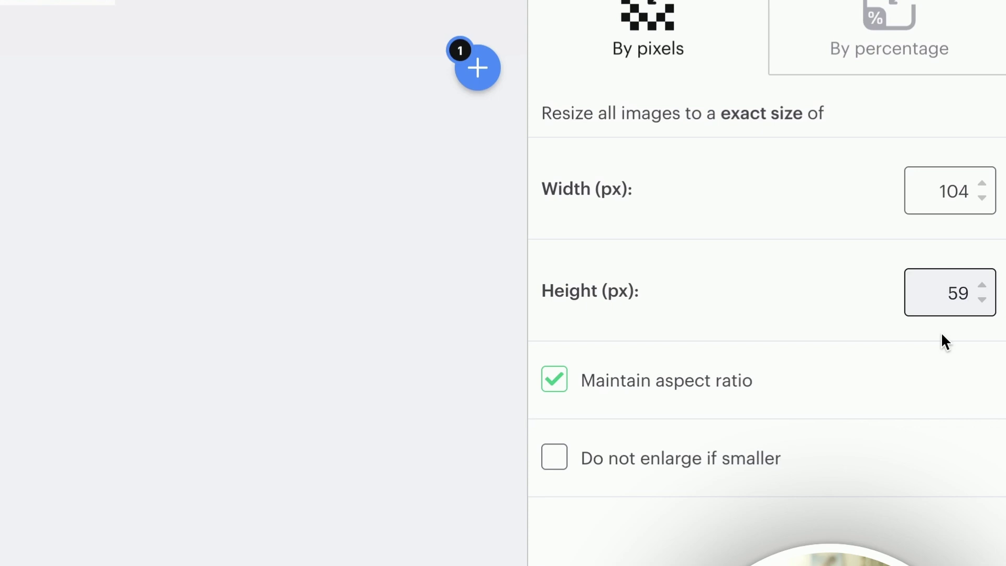
pyautogui.press('BackSpace')
pyautogui.write('8')
pyautogui.press('Tab')
pyautogui.press('space')
pyautogui.hotkey('shift', 'Tab')
pyautogui.click(834, 346)
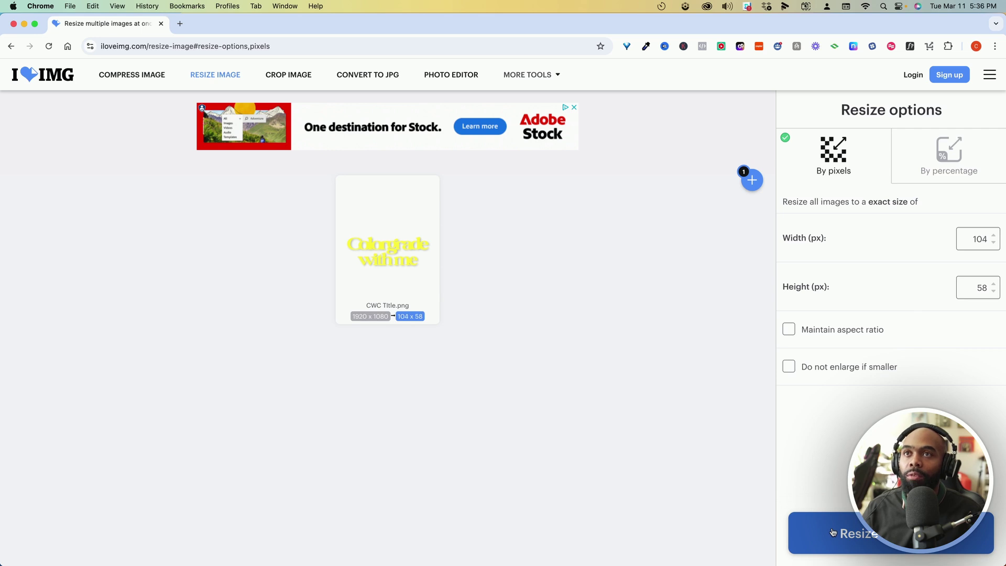
pyautogui.click(834, 533)
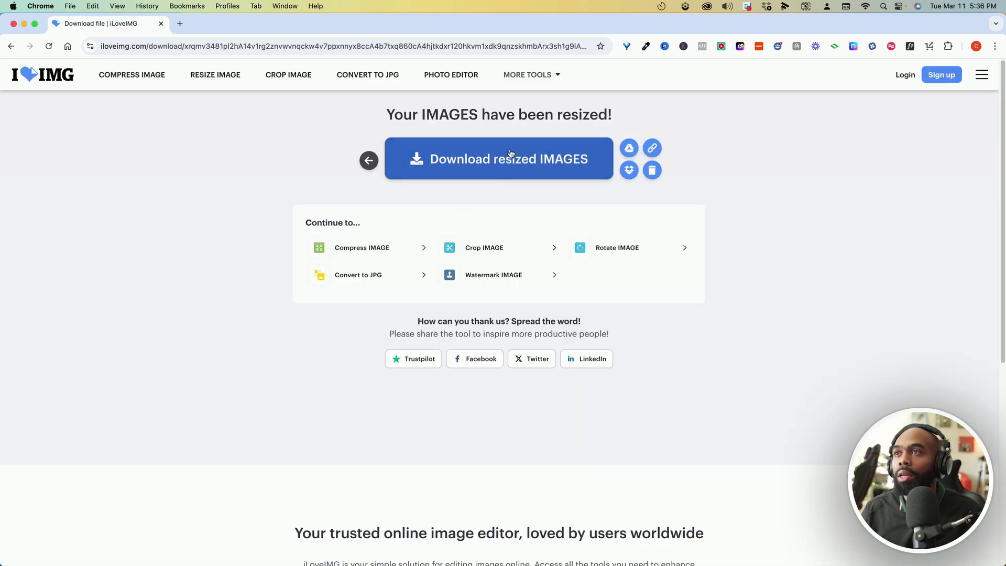
# Download the resized image into Edit > Titles, fixing its name to 'CWC Title'.
pyautogui.click(511, 153)
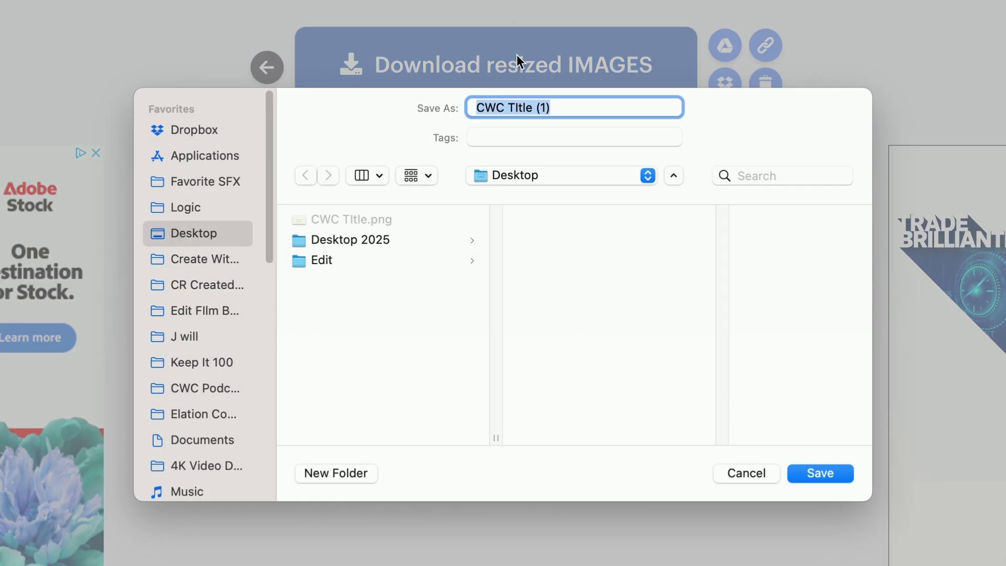
pyautogui.click(409, 260)
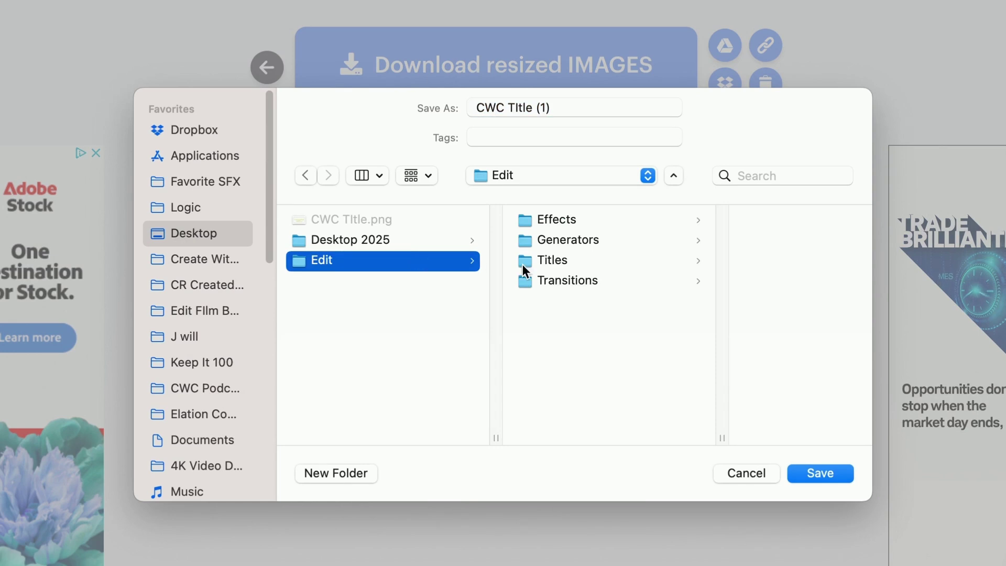
pyautogui.click(545, 260)
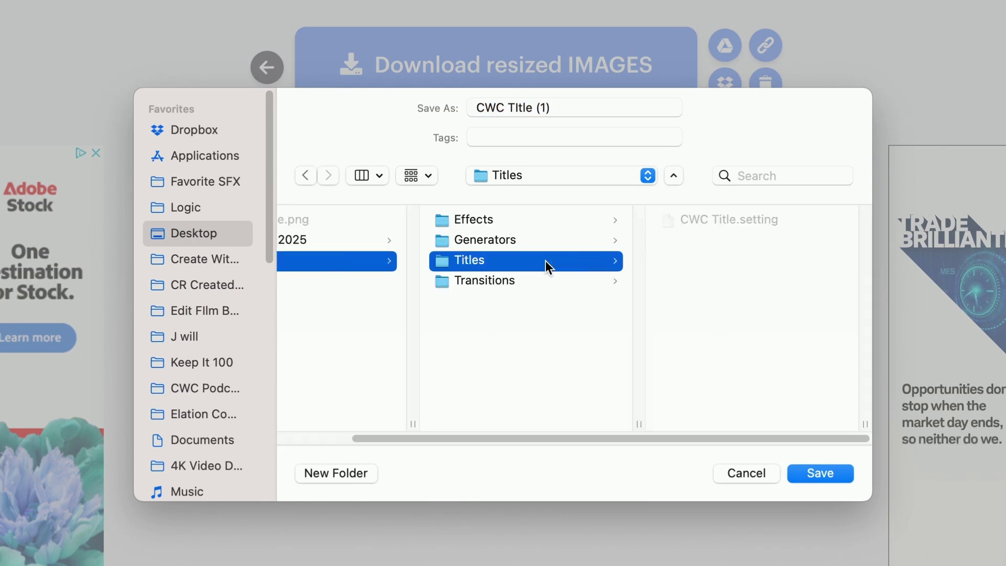
pyautogui.click(569, 110)
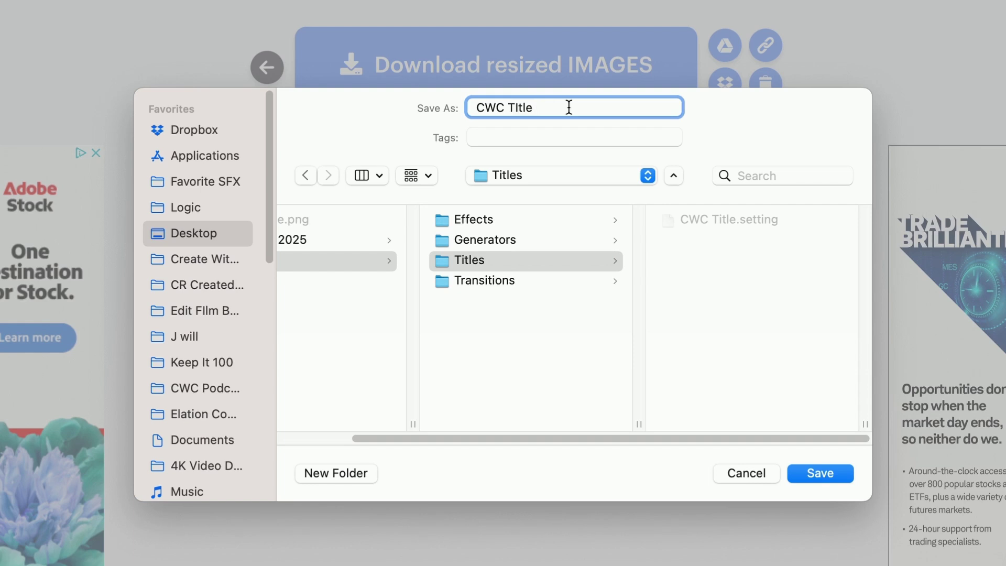
pyautogui.click(518, 107)
pyautogui.press('BackSpace')
pyautogui.write('i')
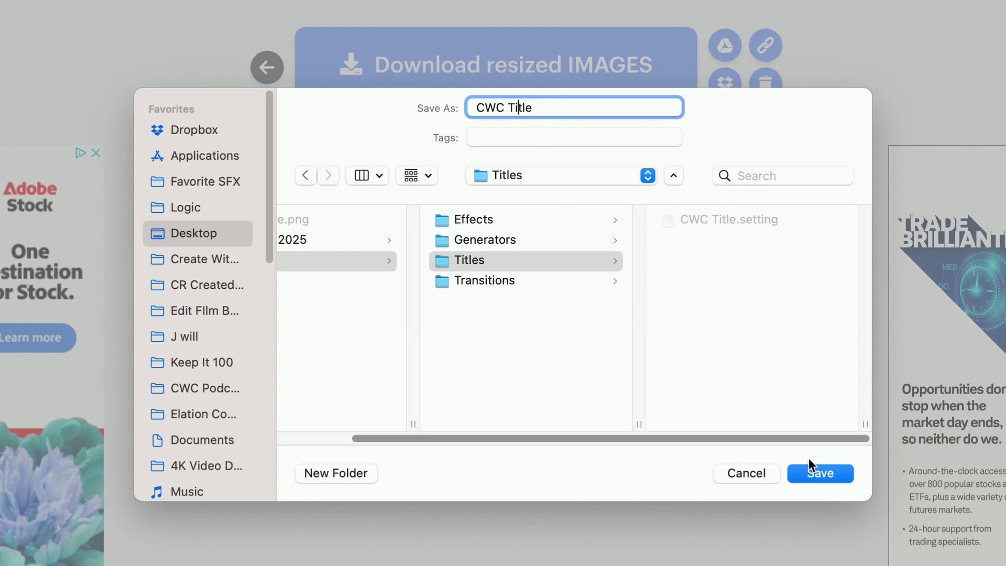
pyautogui.click(808, 478)
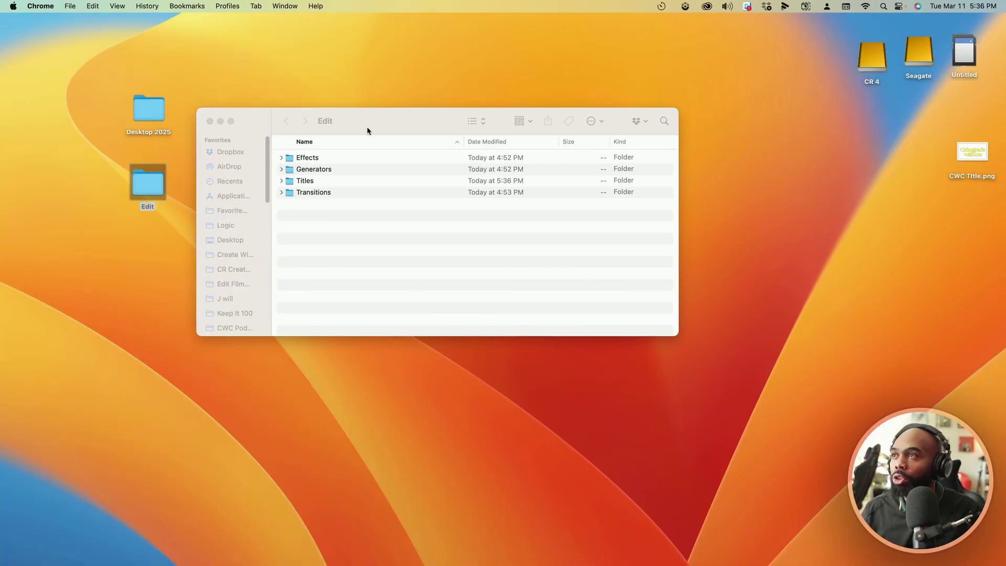
# In Edit's Titles folder, rename the thumbnail to 'CWC Title.png' without the stray space.
pyautogui.moveTo(366, 127); pyautogui.dragTo(492, 111)
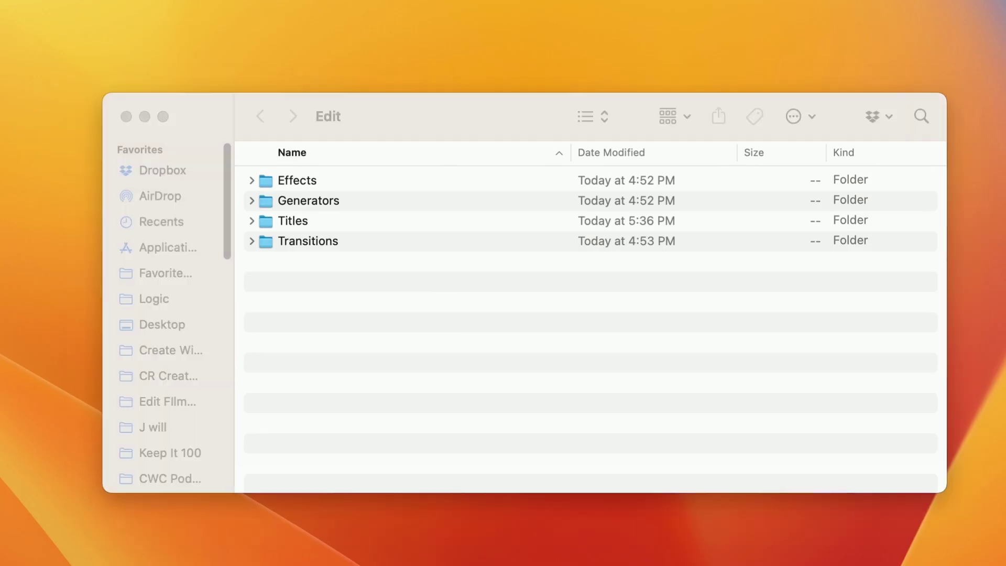
pyautogui.doubleClick(283, 222)
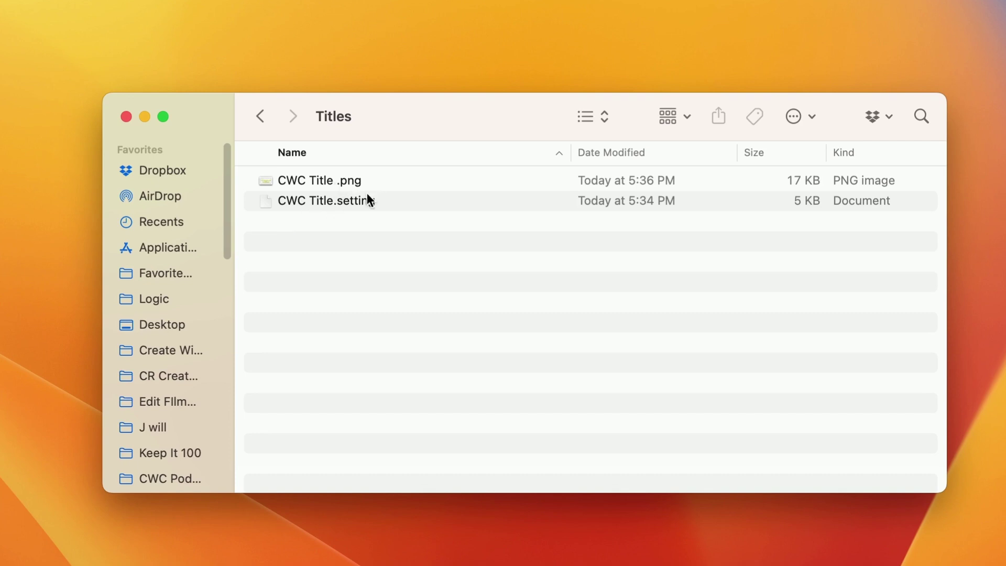
pyautogui.click(334, 180)
pyautogui.rightClick(335, 181)
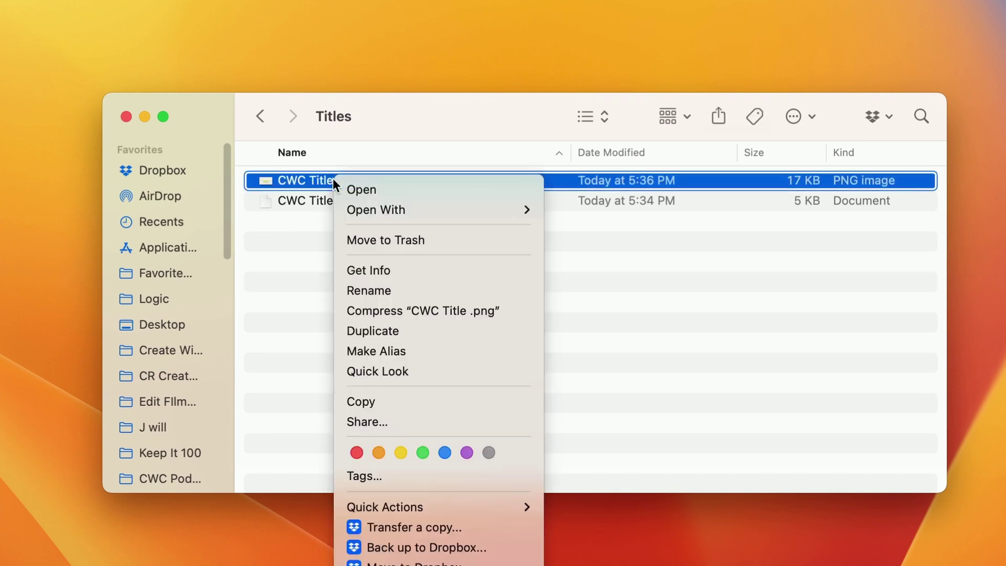
pyautogui.click(372, 289)
pyautogui.click(337, 183)
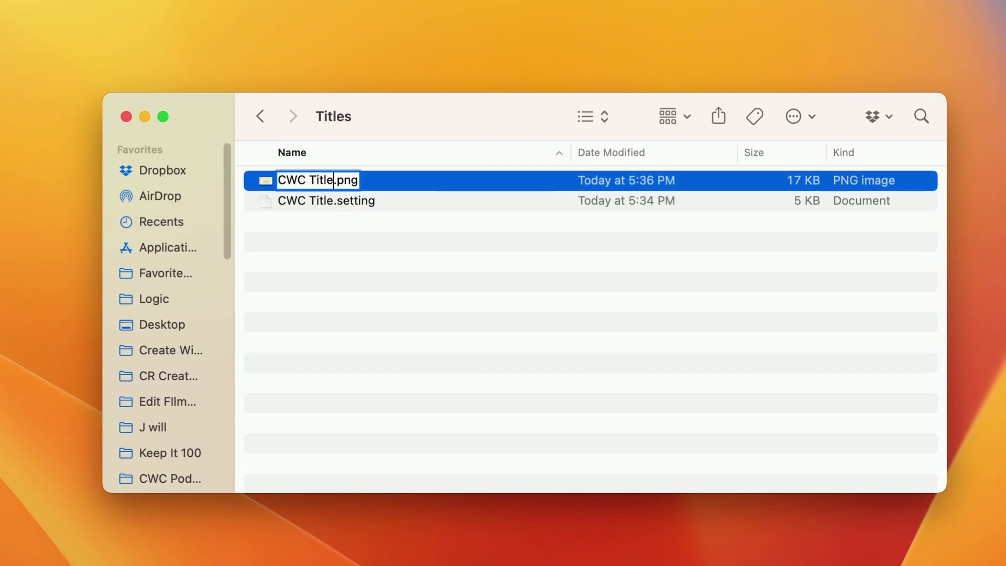
pyautogui.press('Return')
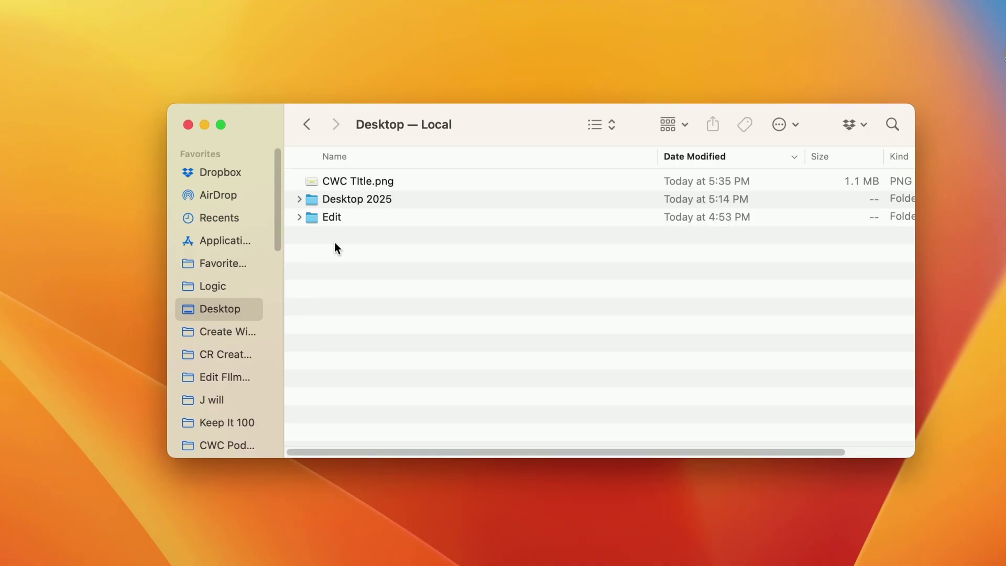
# Compress the Edit folder on the Desktop into Edit.zip.
pyautogui.click(348, 217)
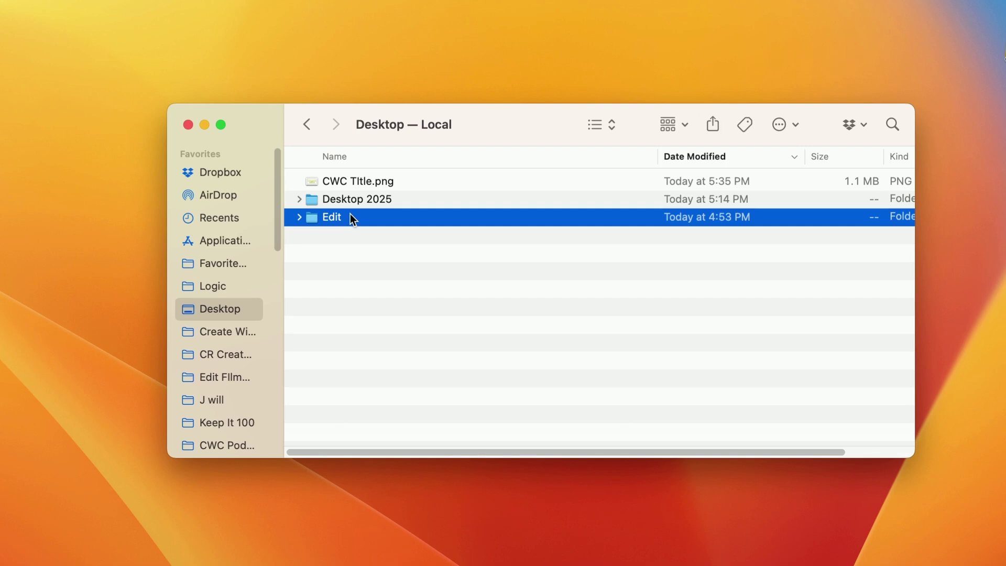
pyautogui.rightClick(350, 214)
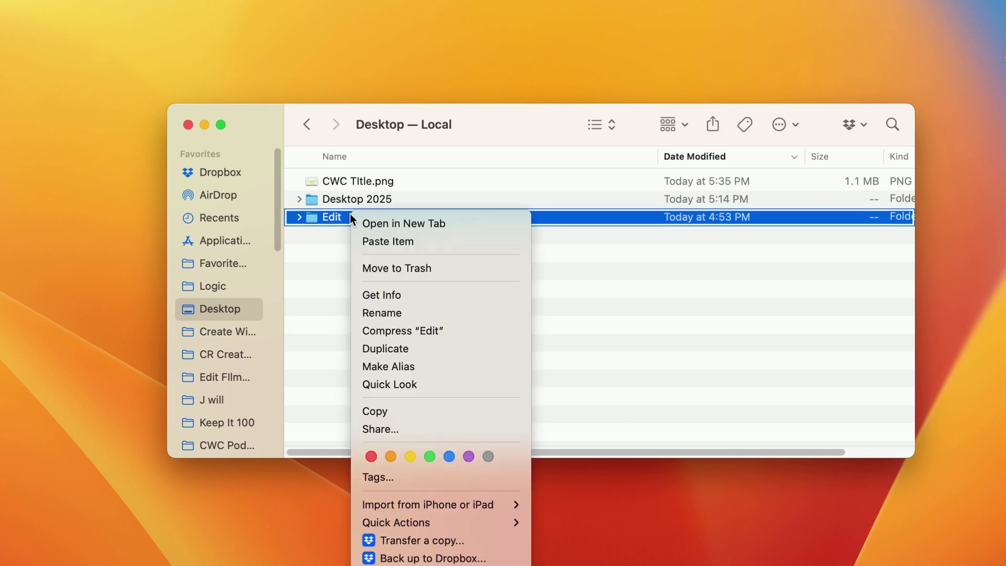
pyautogui.click(408, 330)
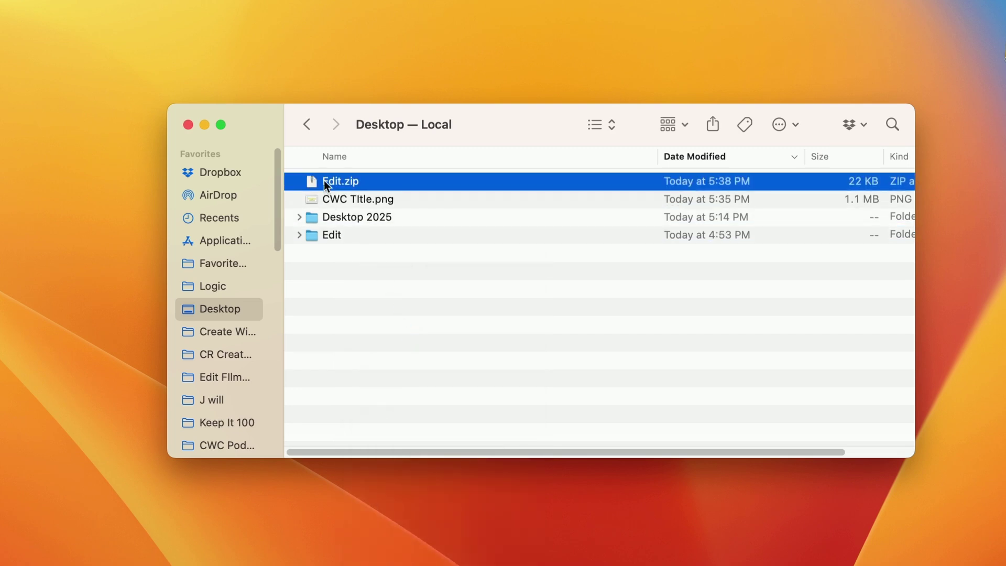
# Rename Edit.zip to CWC Titles.drfx.
pyautogui.rightClick(329, 180)
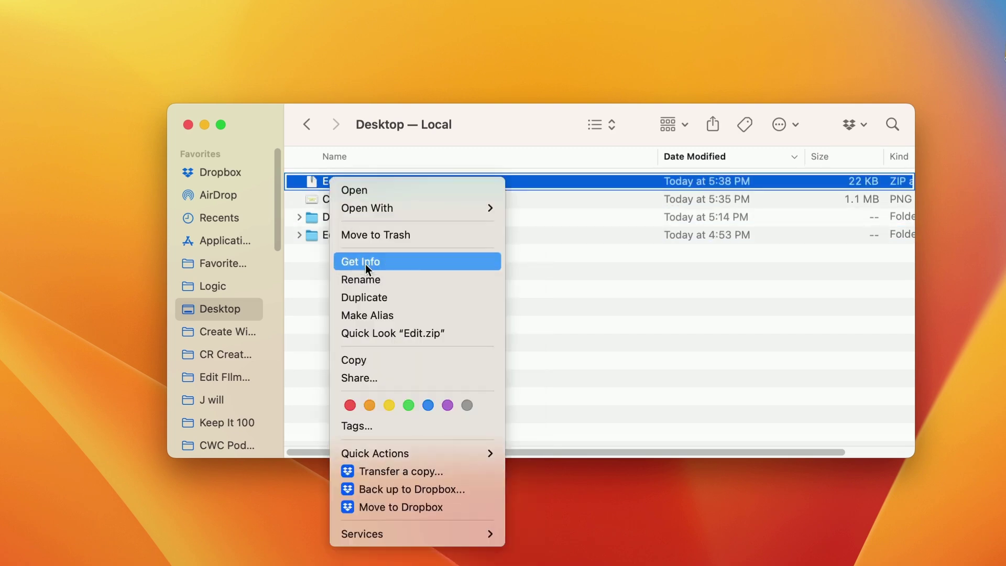
pyautogui.click(367, 280)
pyautogui.click(342, 182)
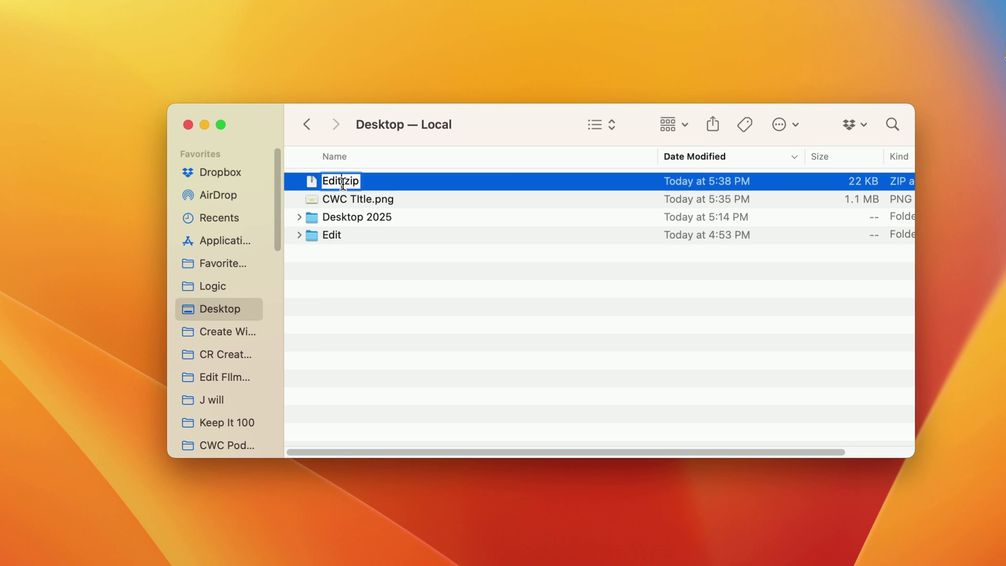
pyautogui.moveTo(341, 182); pyautogui.dragTo(323, 185)
pyautogui.write('CWC Titles')
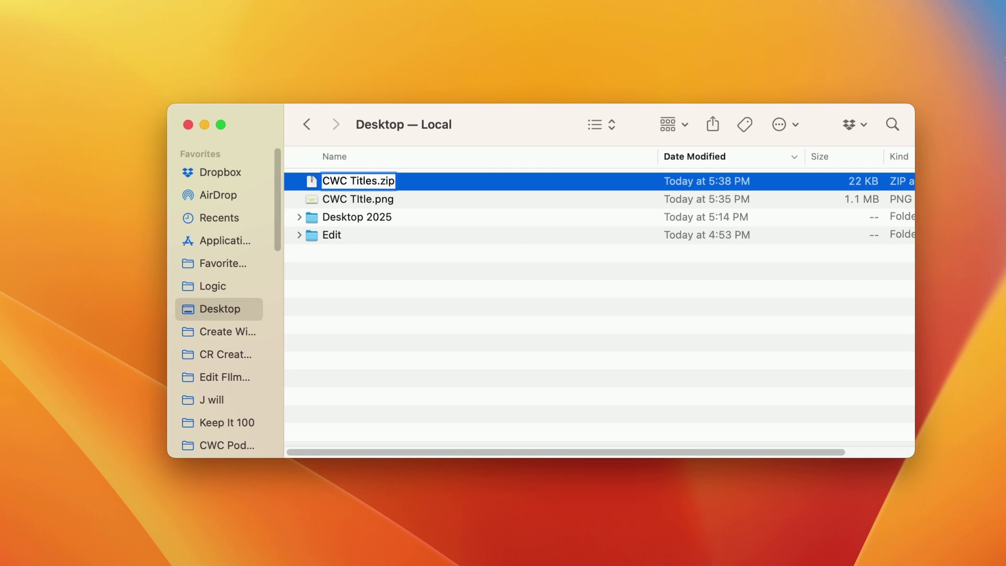
pyautogui.press('BackSpace')
pyautogui.press('BackSpace')
pyautogui.press('BackSpace')
pyautogui.write('drfx')
pyautogui.press('Return')
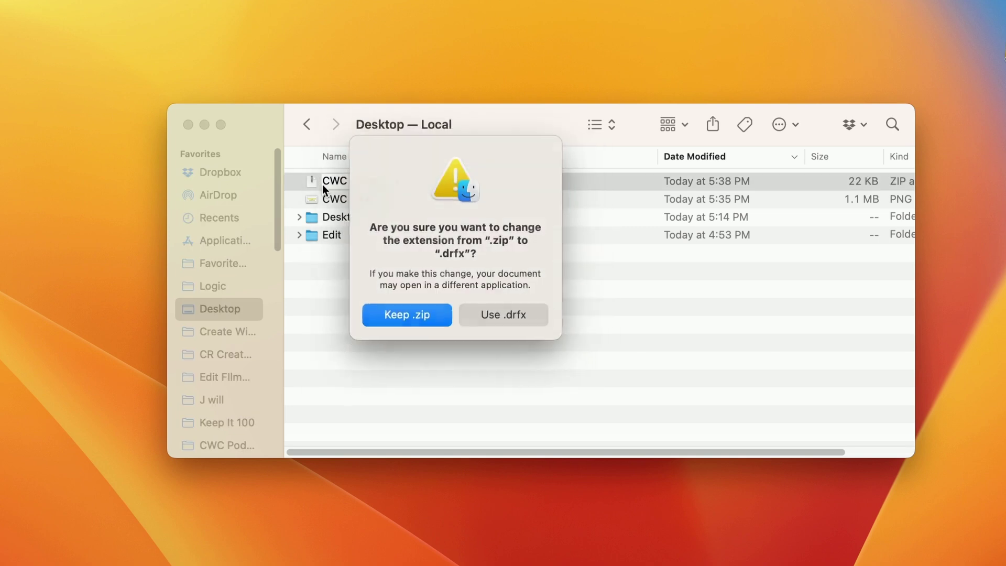
# Keep the .drfx extension, then test-open CWC Titles.drfx and cancel Resolve's install prompt.
pyautogui.click(476, 317)
pyautogui.click(456, 304)
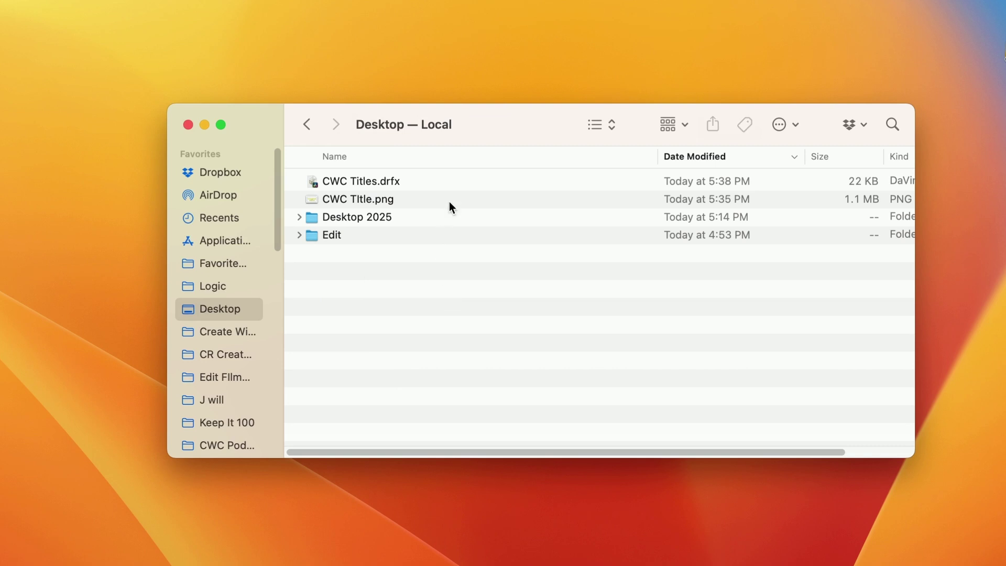
pyautogui.click(456, 183)
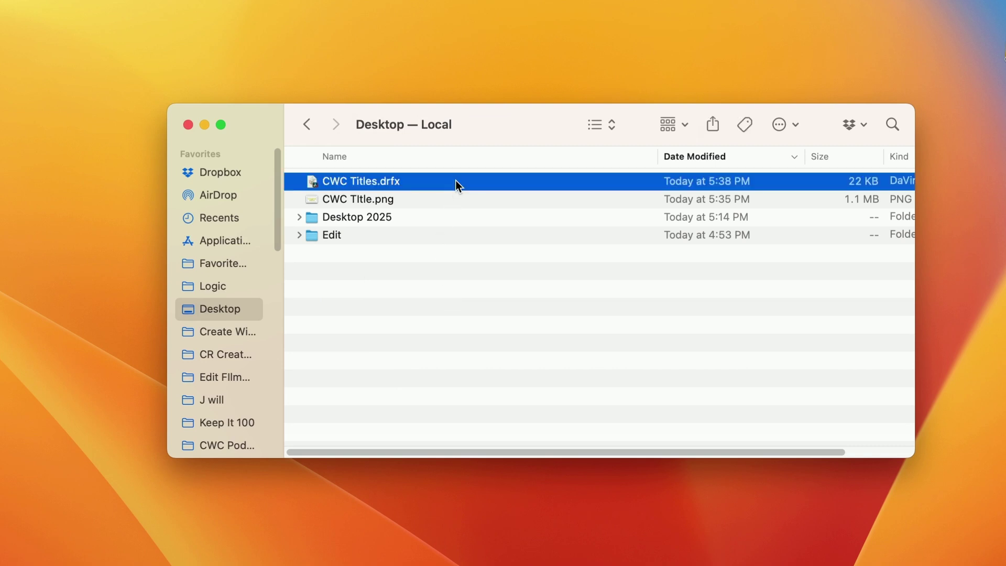
pyautogui.doubleClick(455, 181)
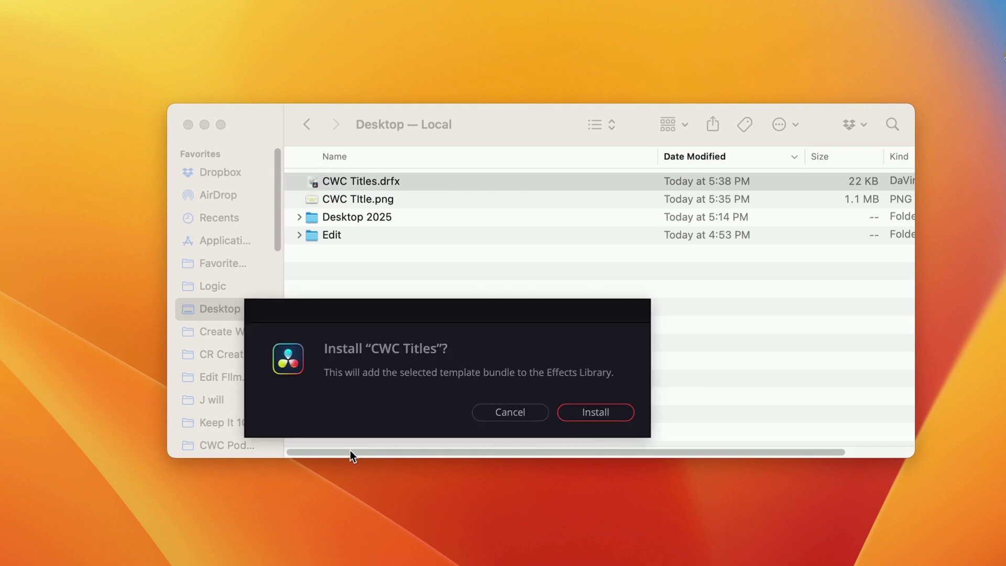
pyautogui.click(504, 417)
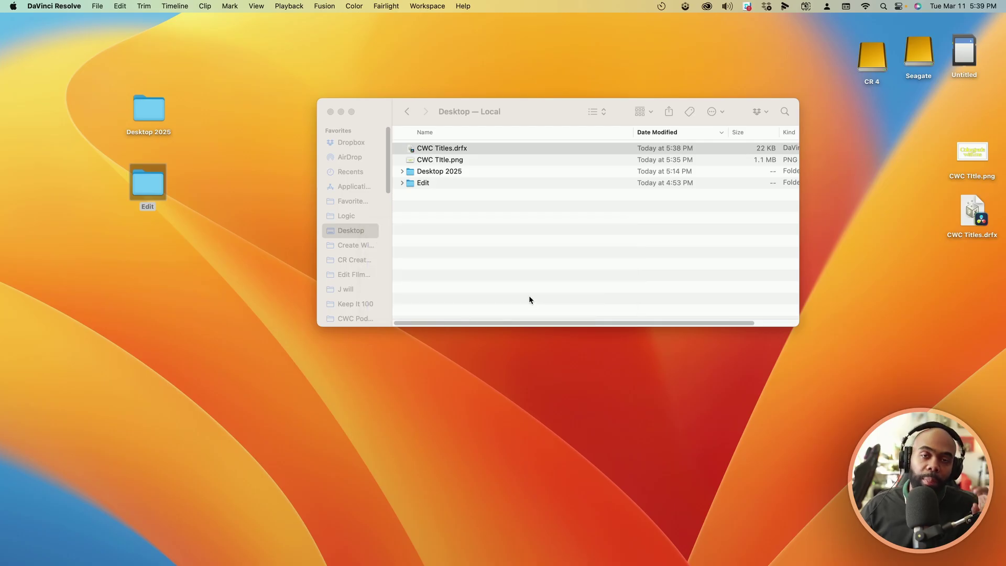